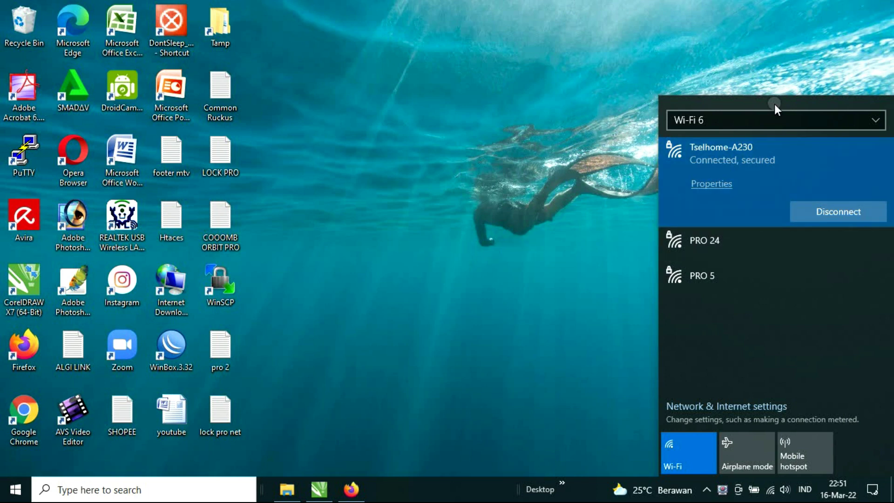
# Look up the IPv4 DNS server address in the properties of the connected Tselhome-A230 Wi-Fi network and close the settings.
pyautogui.click(709, 186)
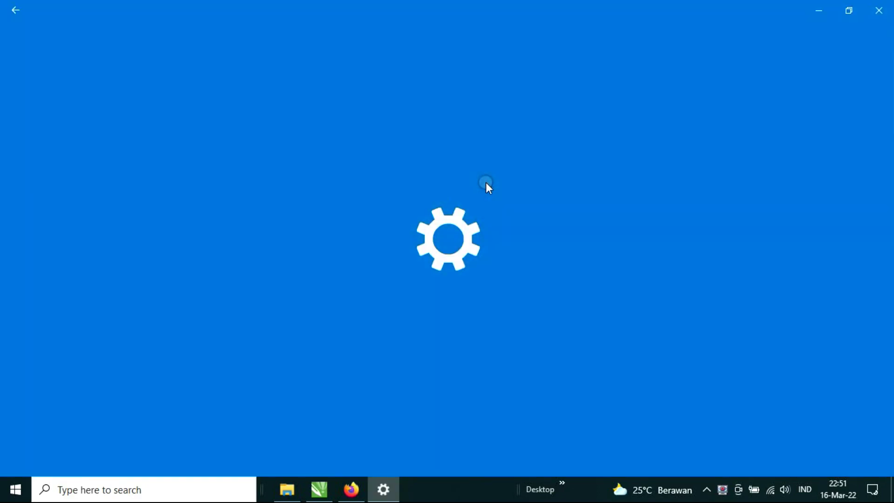
pyautogui.scroll(-6, 251, 252)
pyautogui.scroll(-3, 251, 251)
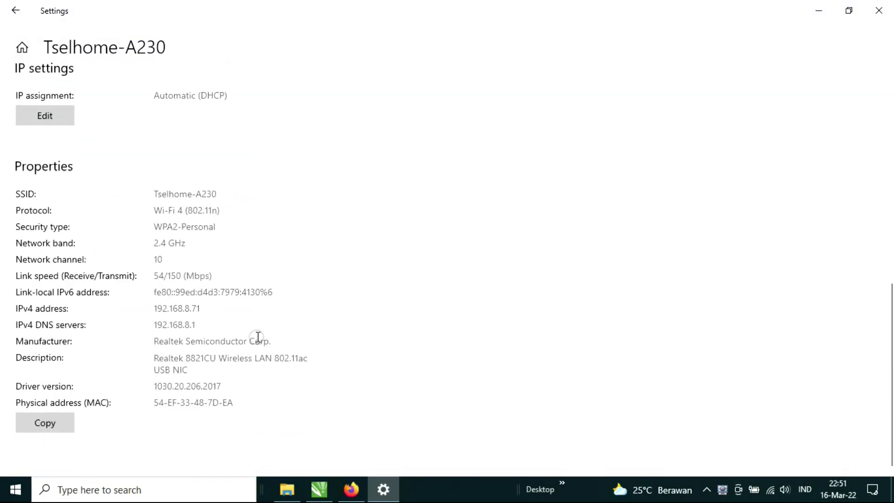
pyautogui.moveTo(207, 328); pyautogui.dragTo(154, 328)
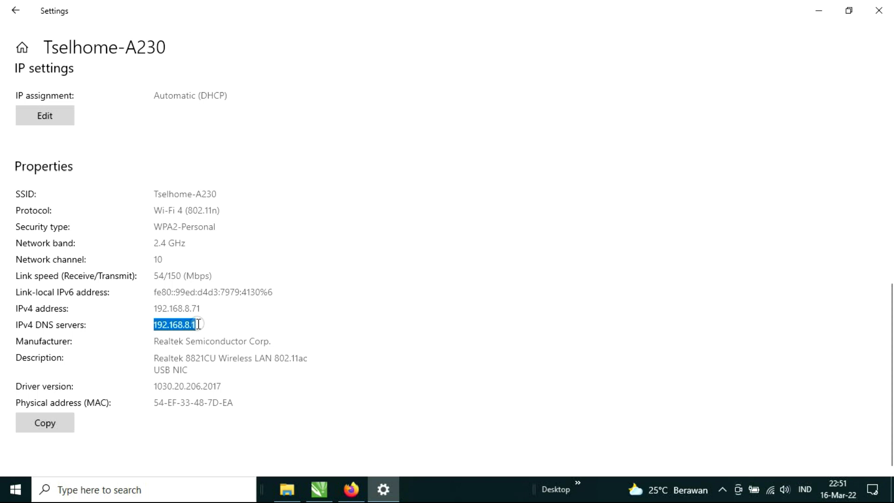
pyautogui.click(208, 325)
pyautogui.moveTo(215, 325); pyautogui.dragTo(141, 327)
pyautogui.click(879, 10)
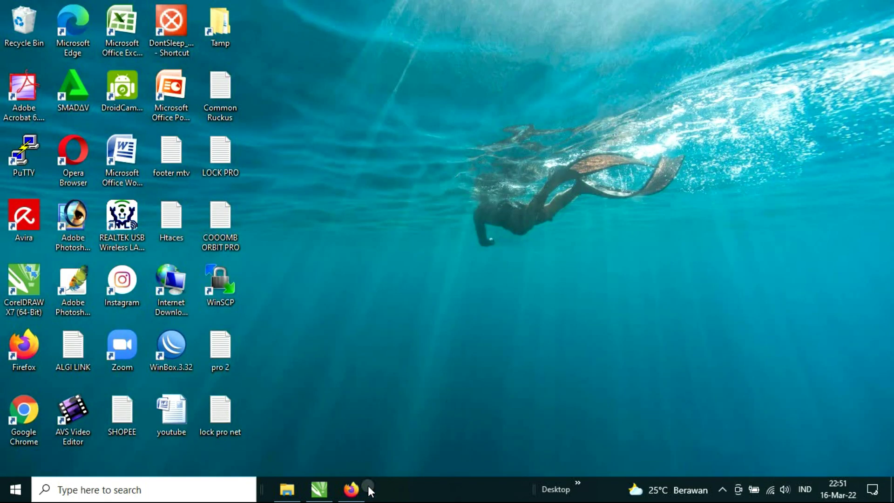
# Switch to Firefox and open the router's administration page at 192.168.8.1.
pyautogui.click(352, 490)
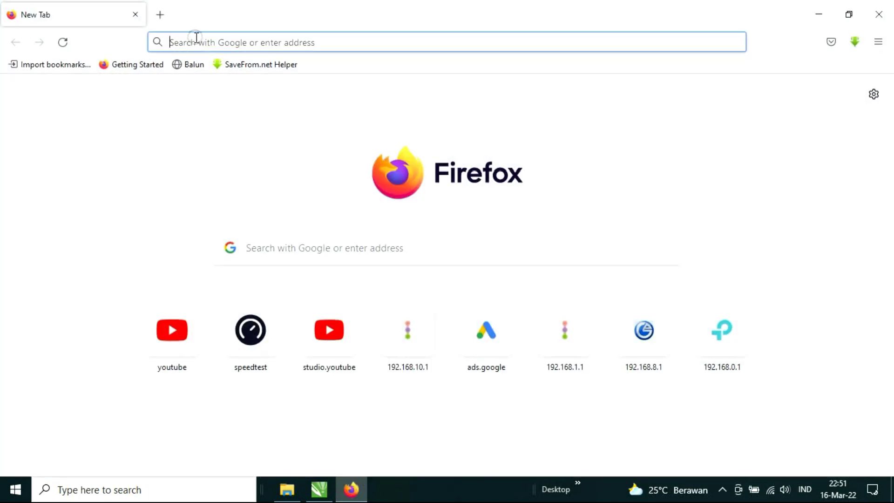
pyautogui.write('1')
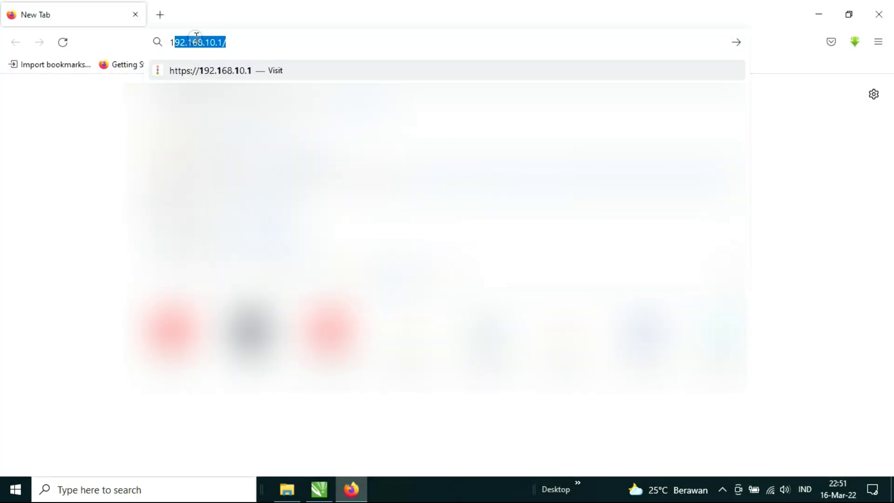
pyautogui.write('92.168.')
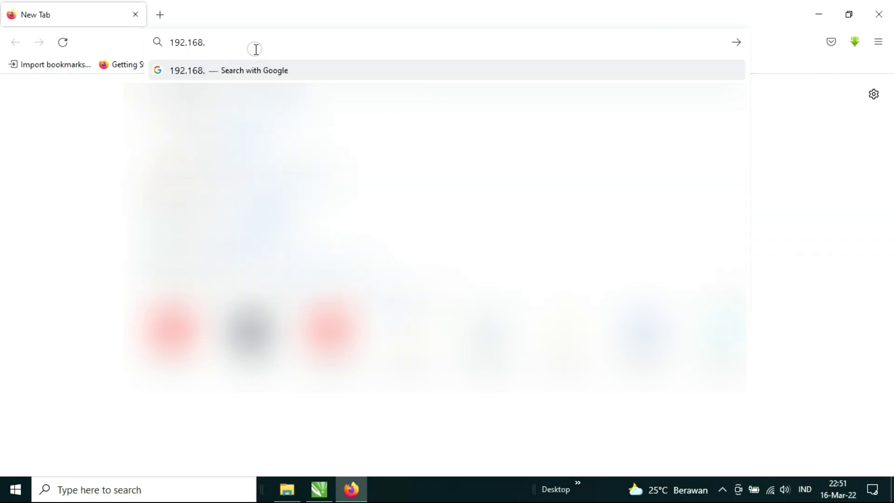
pyautogui.write('8')
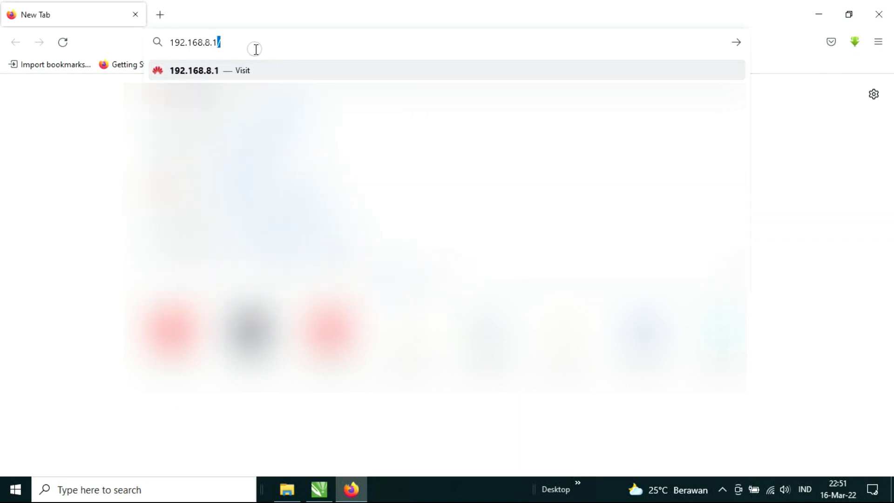
pyautogui.write('.1')
pyautogui.press('Return')
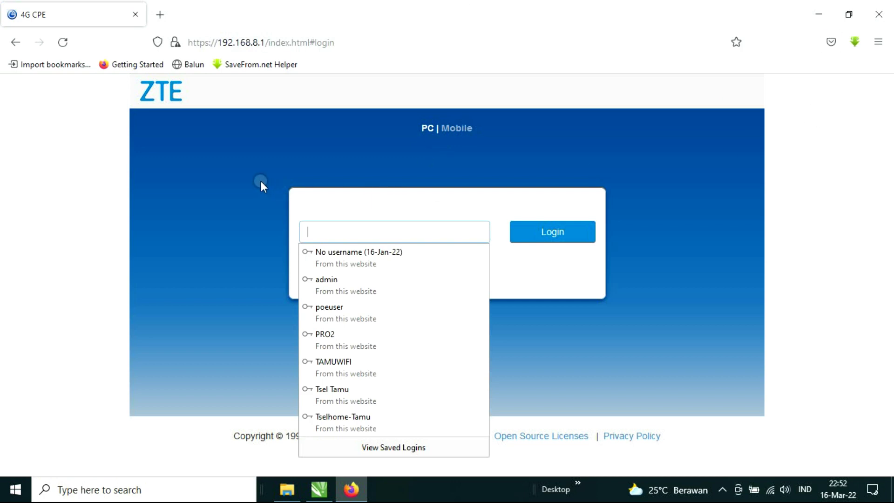
# Log in to the router with the administrator password and decline updating the saved password in the browser.
pyautogui.click(259, 178)
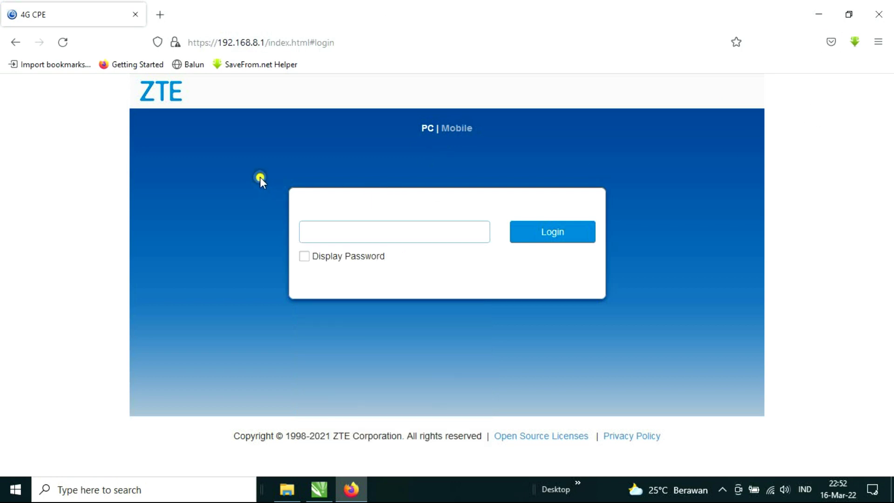
pyautogui.click(323, 228)
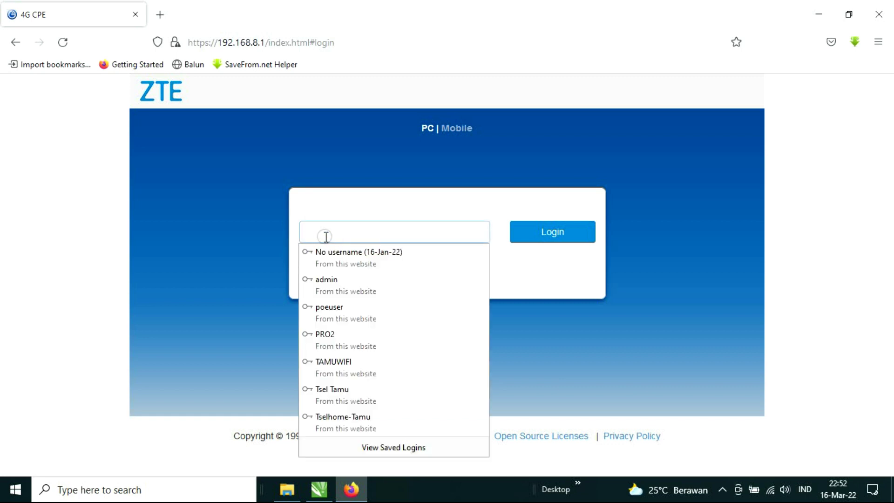
pyautogui.write('a')
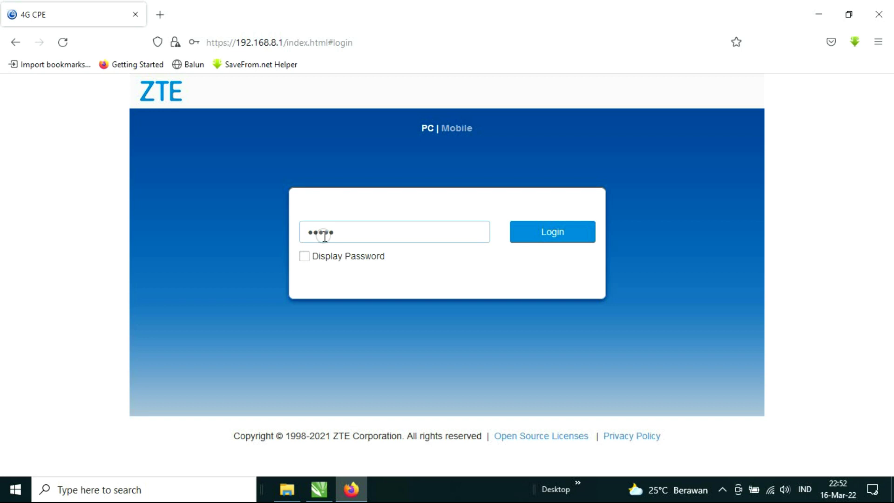
pyautogui.click(564, 232)
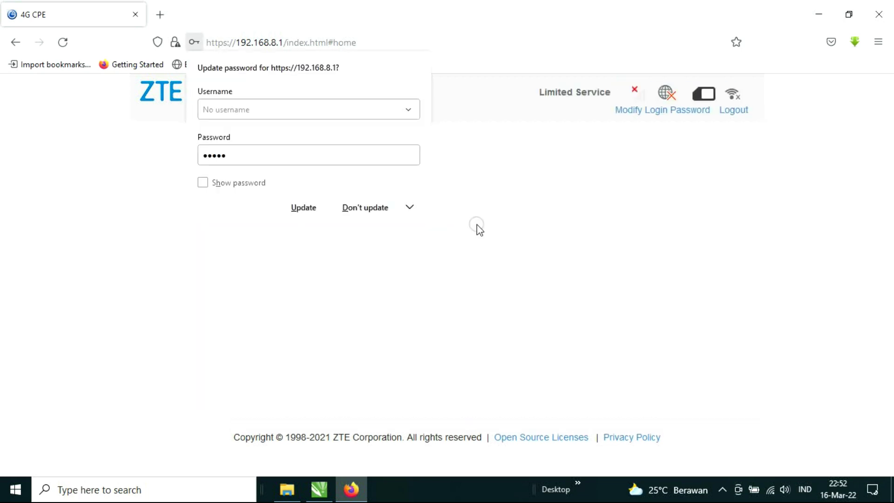
pyautogui.click(350, 208)
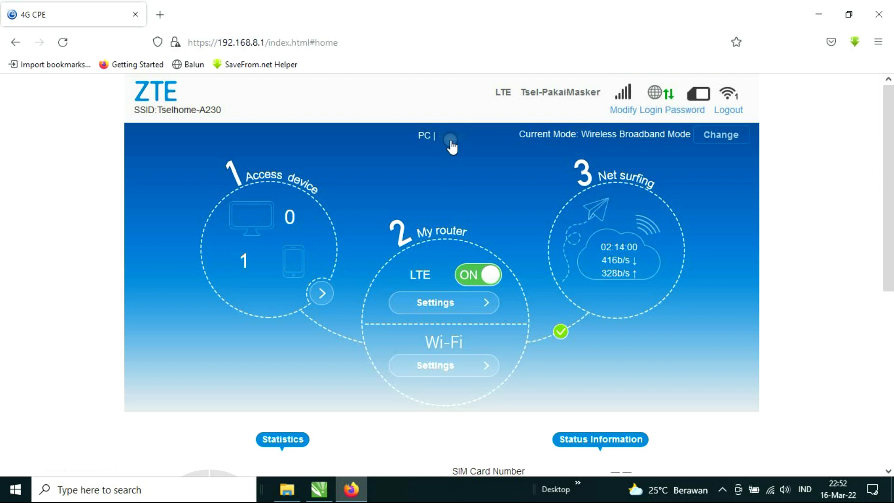
# Switch the router interface to the mobile version and return to the PC version.
pyautogui.click(450, 141)
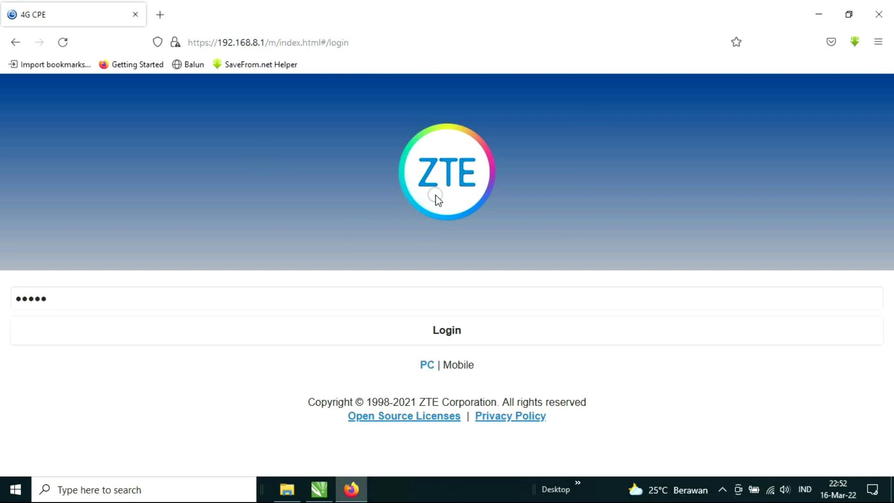
pyautogui.click(427, 365)
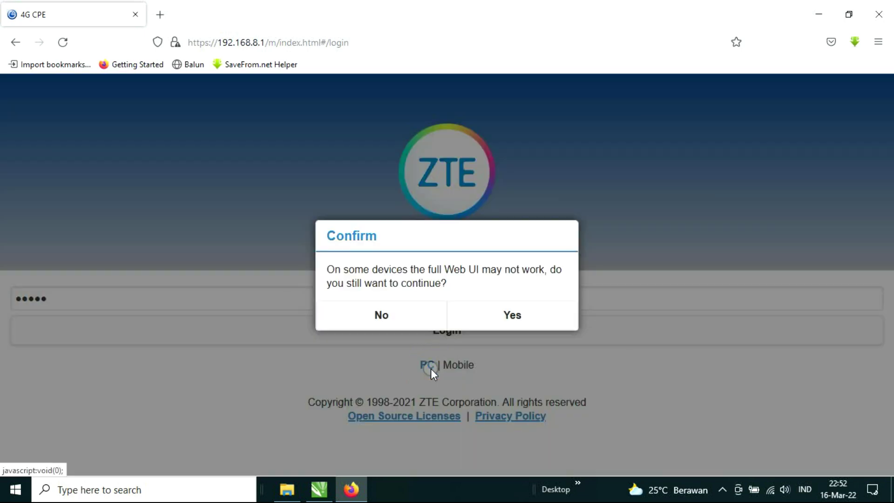
pyautogui.click(510, 321)
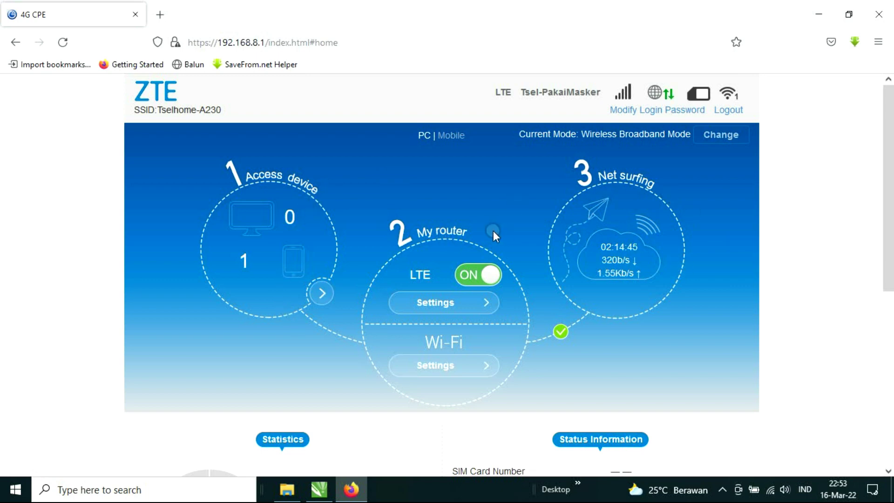
# Examine the Parental Control page and its kids device management list, and return to the home page.
pyautogui.scroll(-6, 492, 230)
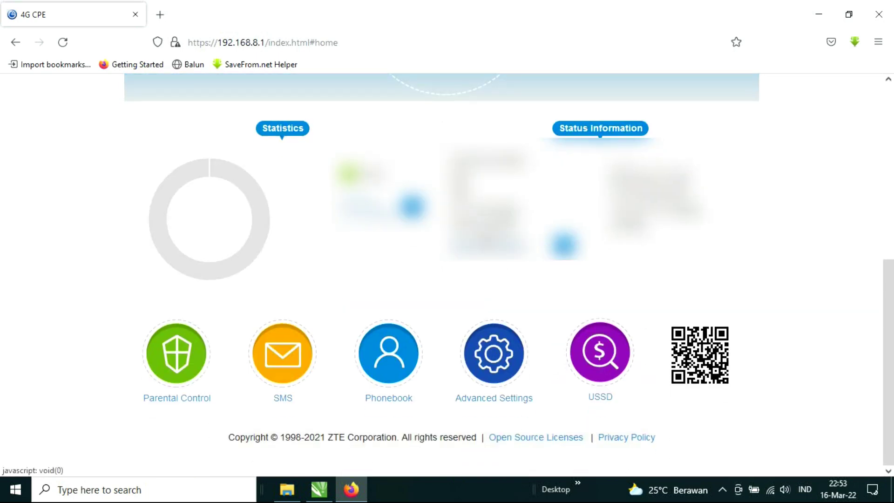
pyautogui.click(177, 356)
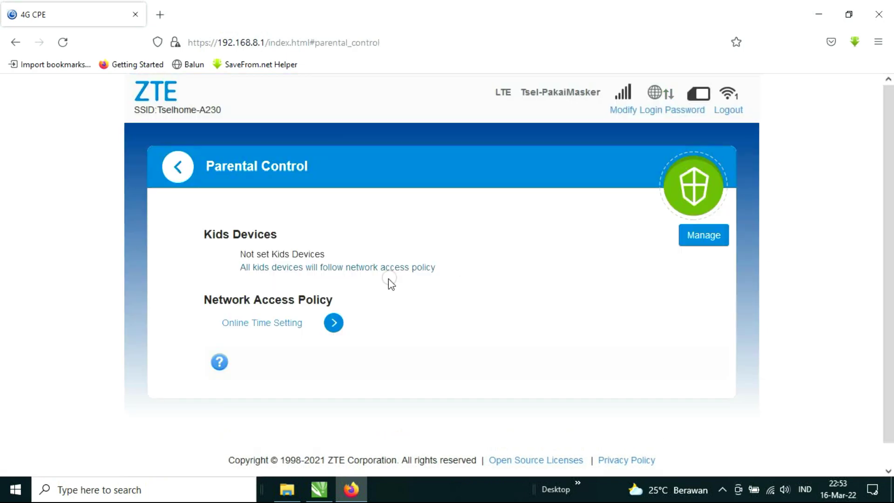
pyautogui.click(701, 235)
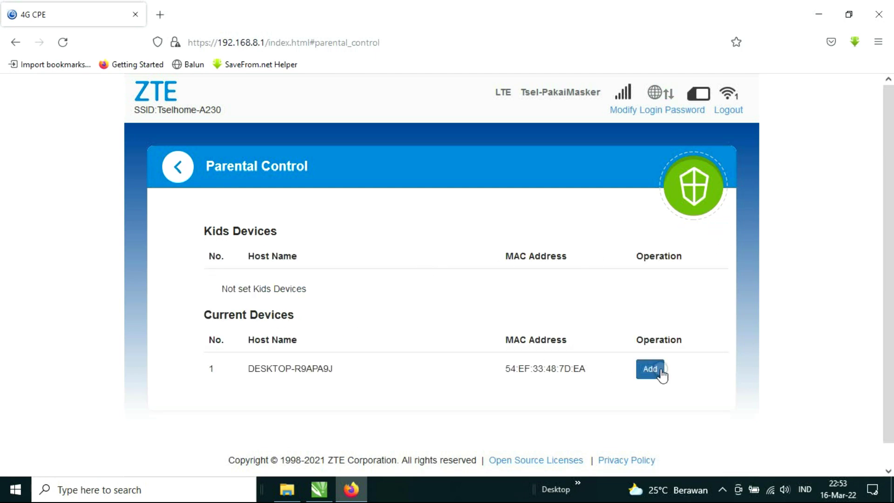
pyautogui.click(646, 373)
pyautogui.scroll(-1, 657, 378)
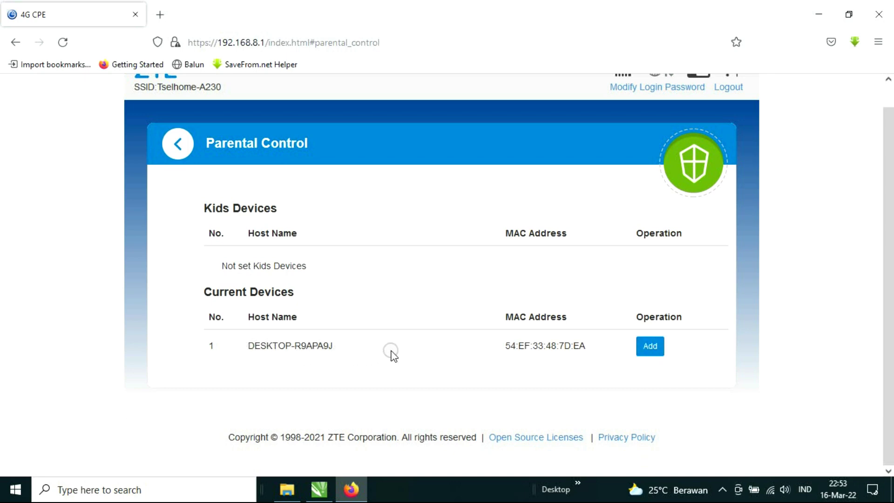
pyautogui.click(184, 144)
# Examine the Device SMS page and its blank new message form, and return to the home page.
pyautogui.scroll(-5, 329, 223)
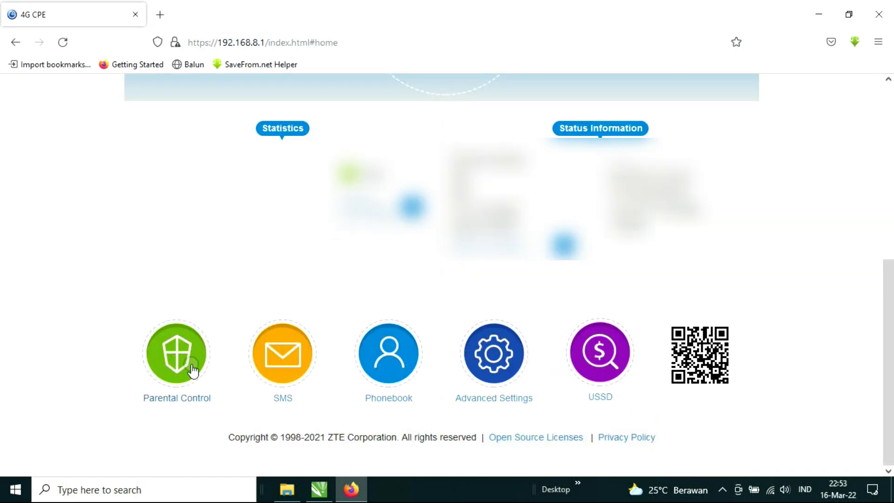
pyautogui.click(298, 366)
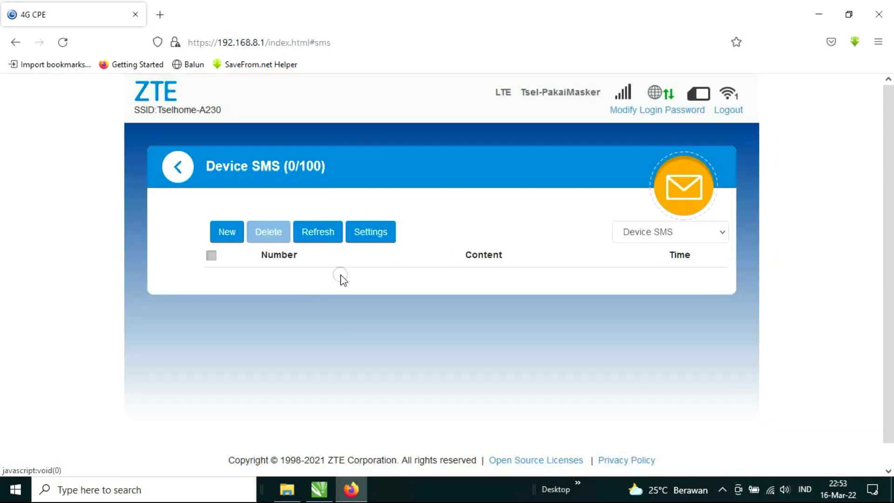
pyautogui.click(228, 232)
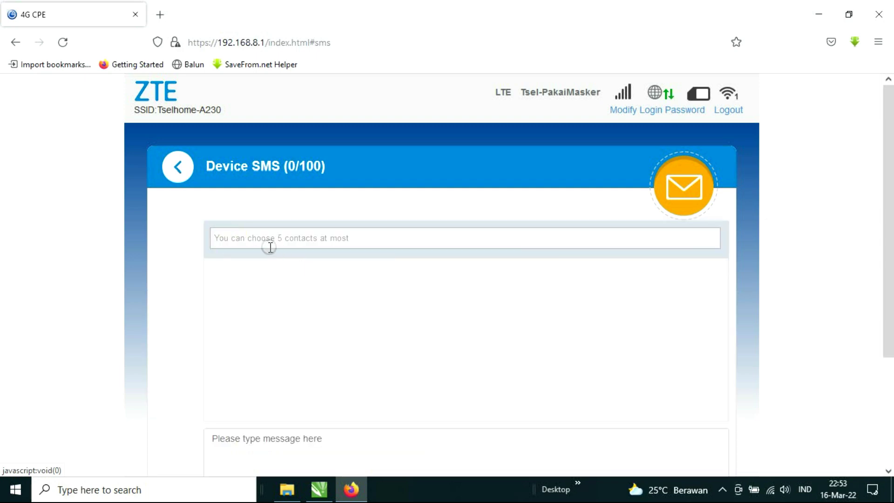
pyautogui.click(270, 247)
pyautogui.click(195, 270)
pyautogui.scroll(-1, 201, 277)
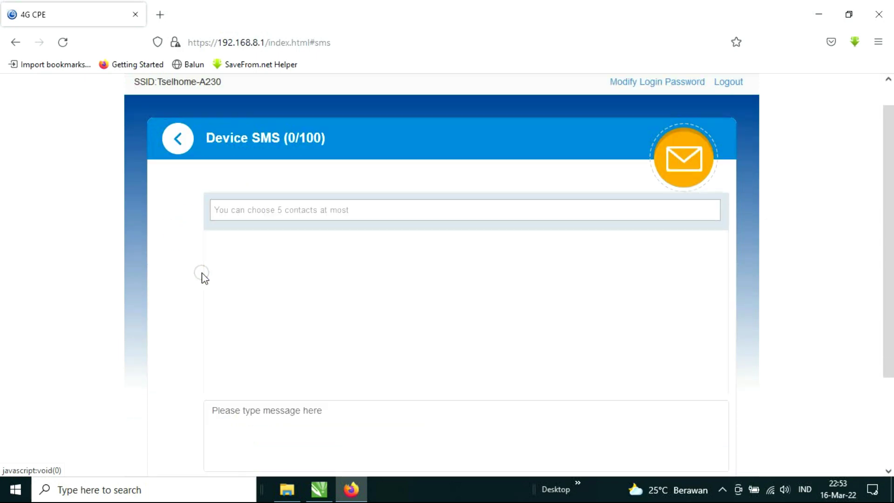
pyautogui.scroll(-3, 205, 278)
pyautogui.click(247, 299)
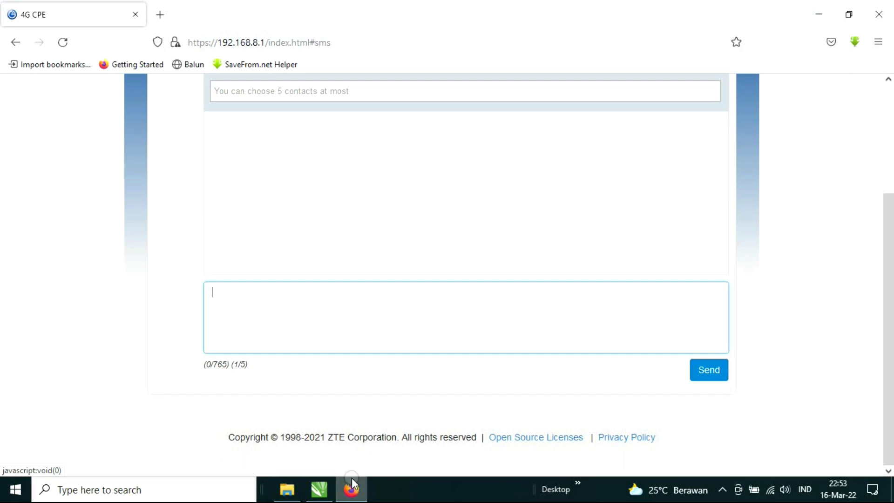
pyautogui.click(705, 371)
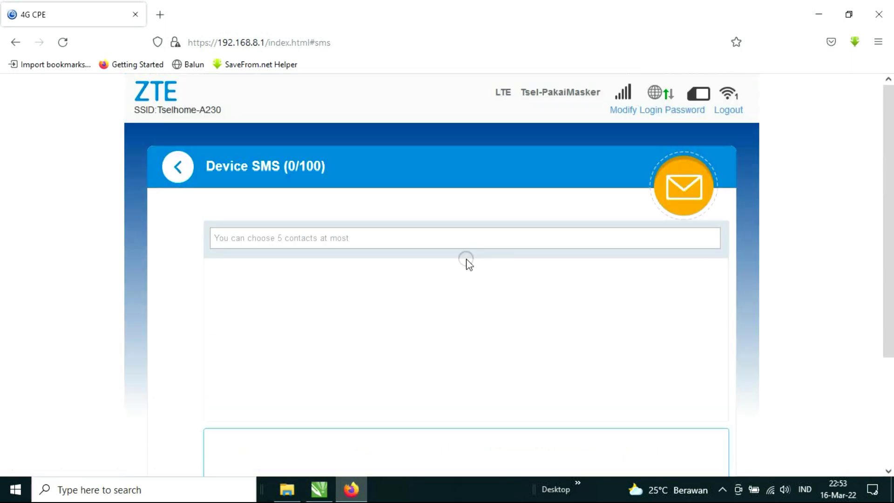
pyautogui.click(178, 169)
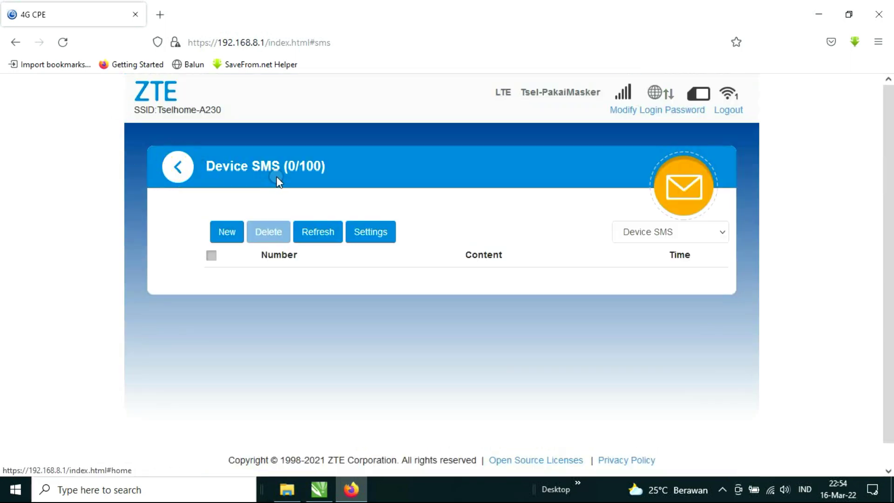
pyautogui.click(178, 169)
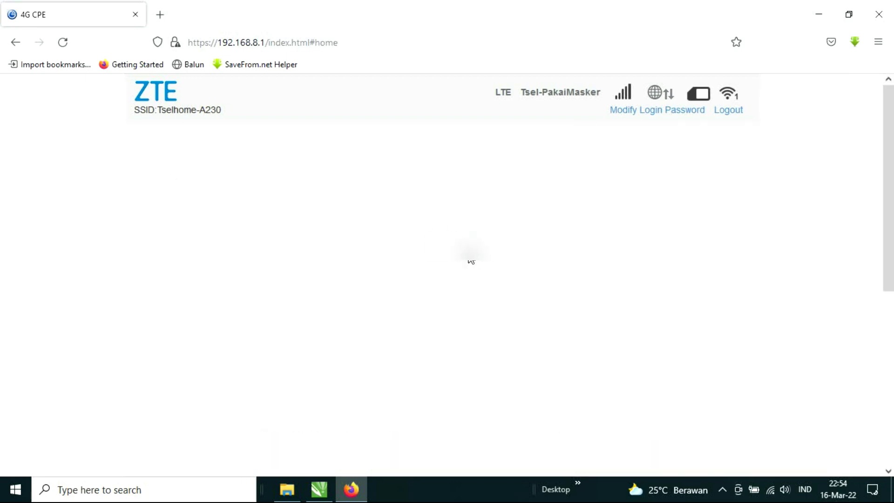
# Look through the contacts stored in the router's Phonebook and return to the home page.
pyautogui.scroll(-5, 471, 259)
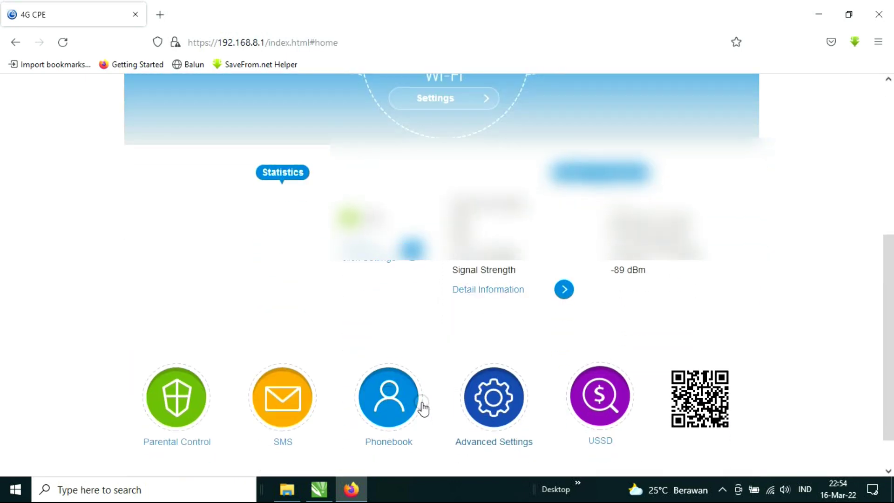
pyautogui.click(401, 404)
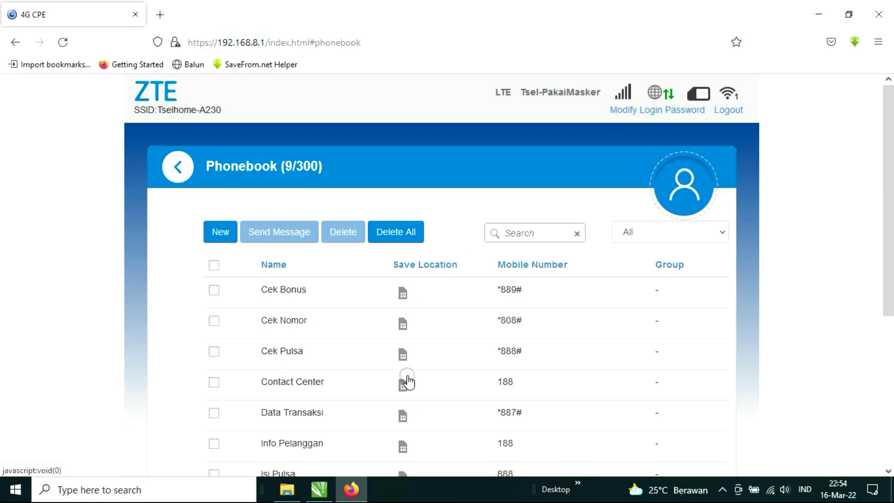
pyautogui.scroll(-3, 408, 382)
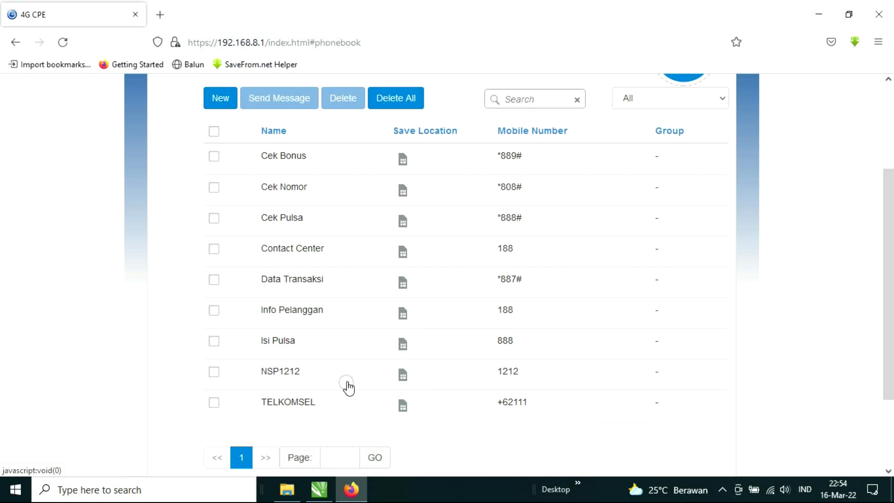
pyautogui.scroll(3, 354, 272)
pyautogui.click(213, 233)
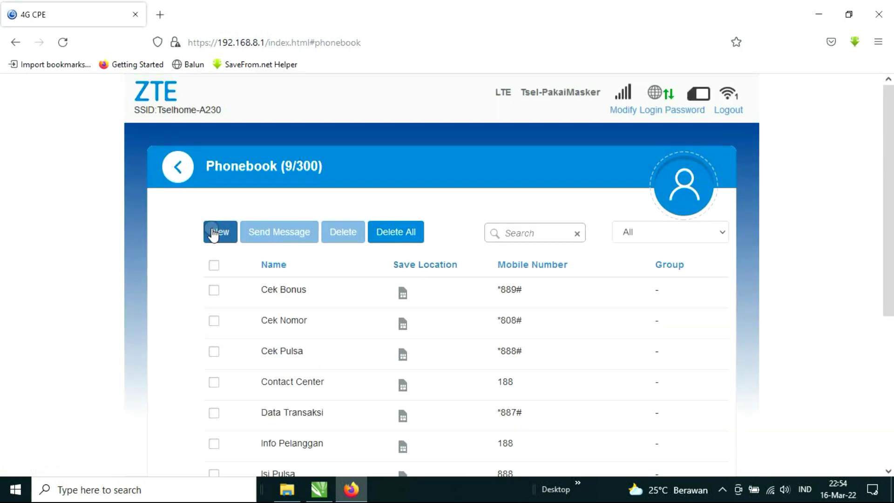
pyautogui.click(182, 170)
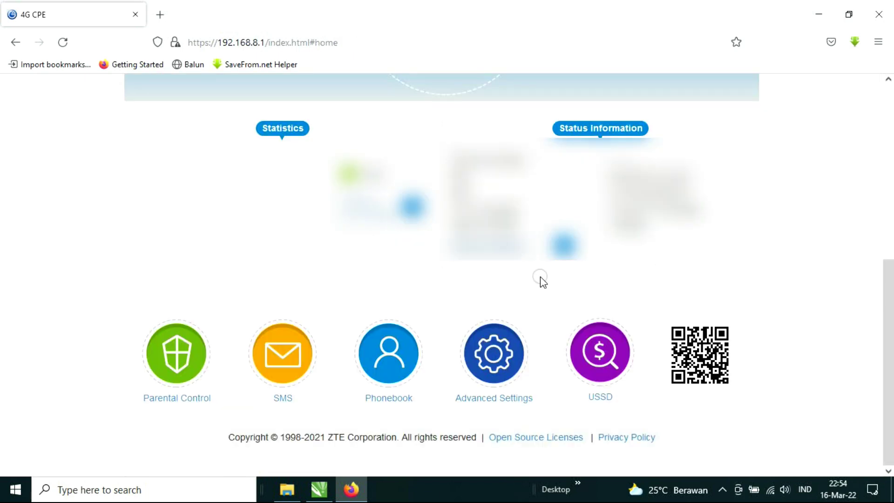
# Examine the Power-save page's Wi-Fi coverage and awake options and the Router page's IP and DHCP settings in Advanced Settings.
pyautogui.click(511, 365)
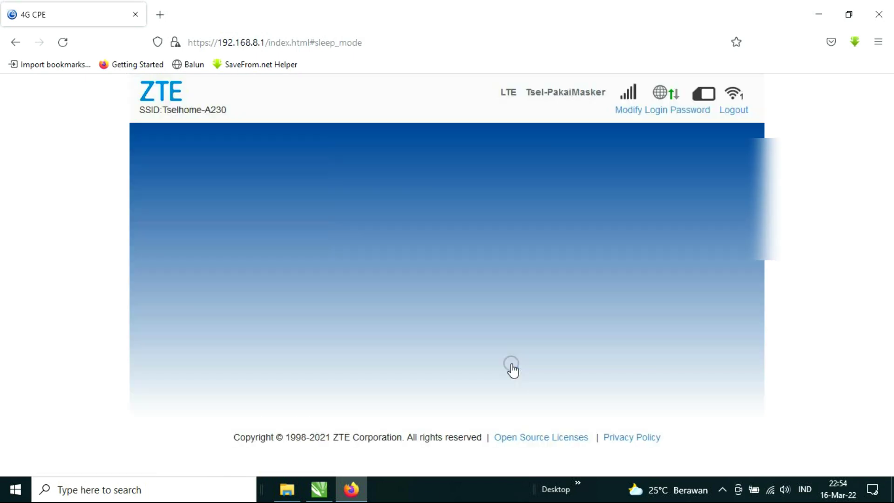
pyautogui.scroll(-3, 505, 200)
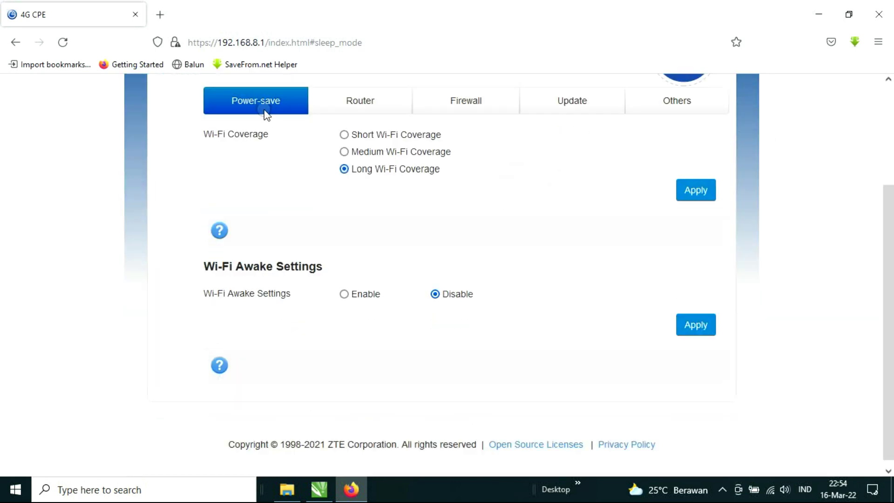
pyautogui.click(405, 191)
pyautogui.scroll(2, 401, 195)
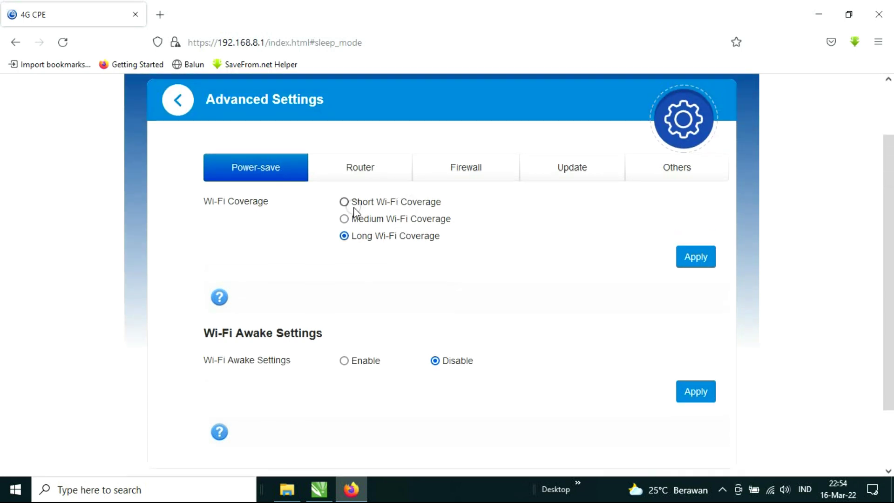
pyautogui.click(343, 219)
pyautogui.click(344, 202)
pyautogui.click(343, 219)
pyautogui.click(309, 232)
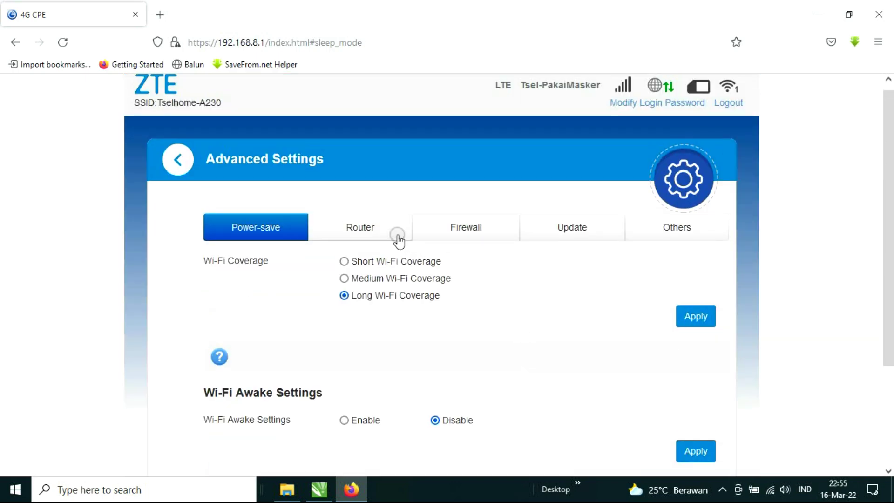
pyautogui.click(363, 228)
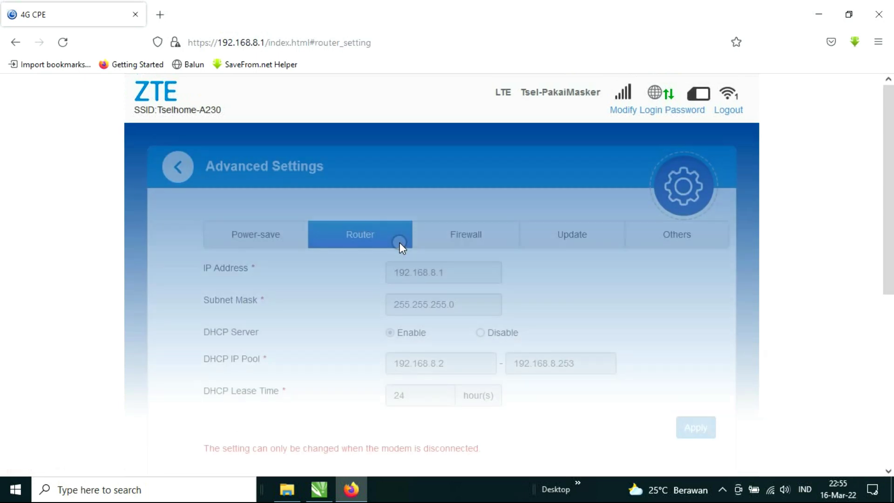
pyautogui.scroll(-3, 512, 233)
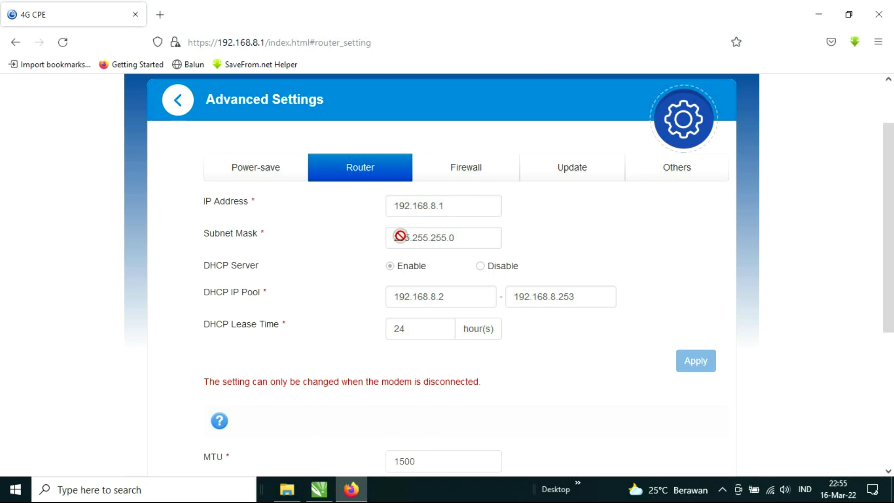
# Examine the Port Forwarding and URL Filtering pages of the Firewall settings and return to the firewall list.
pyautogui.click(474, 166)
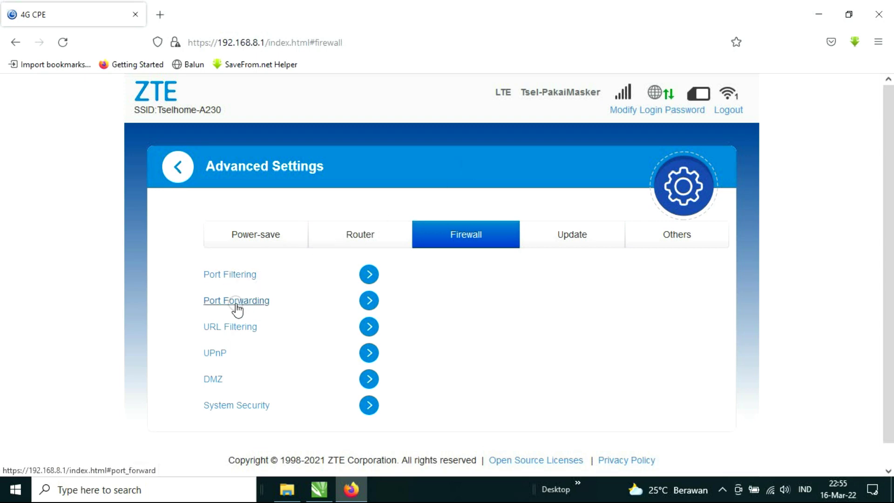
pyautogui.click(369, 302)
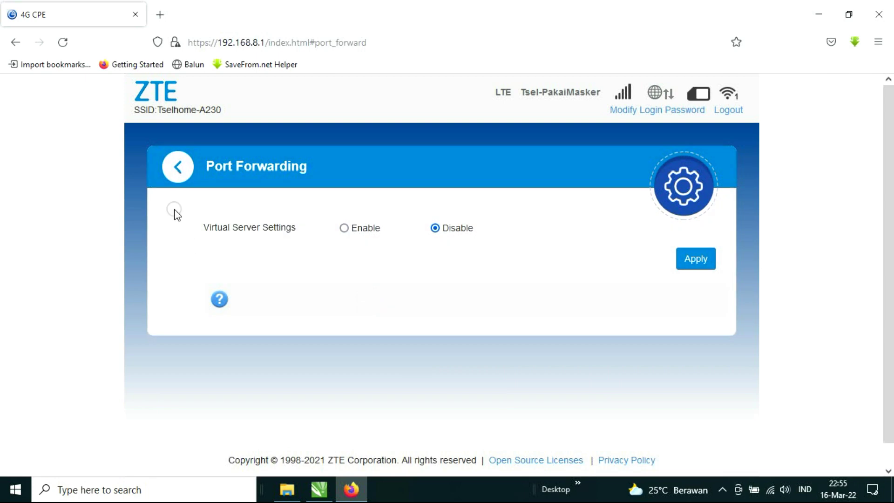
pyautogui.click(177, 167)
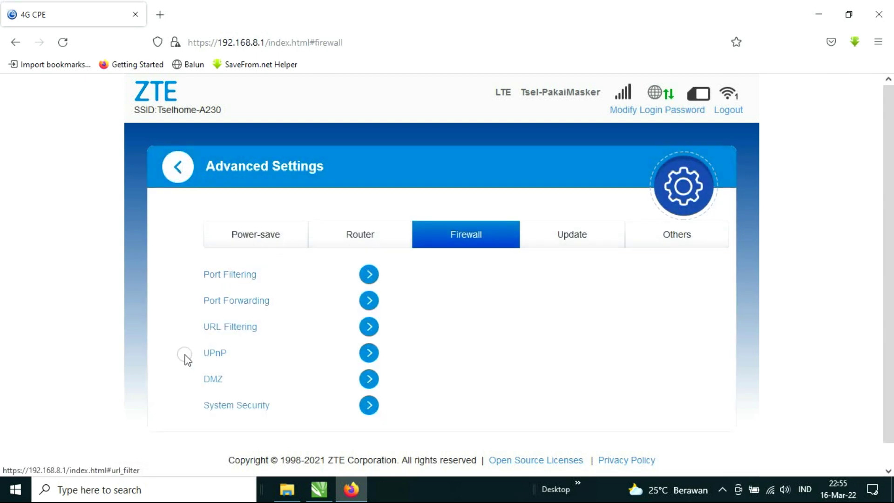
pyautogui.click(370, 327)
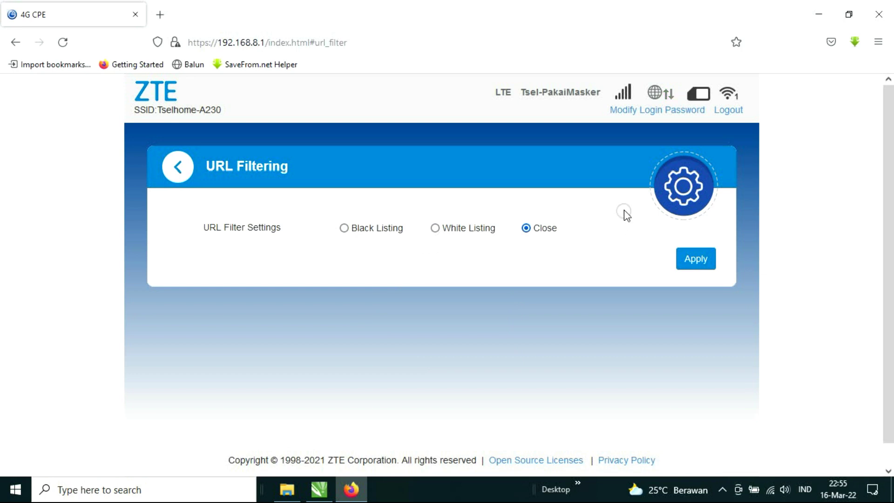
pyautogui.click(178, 167)
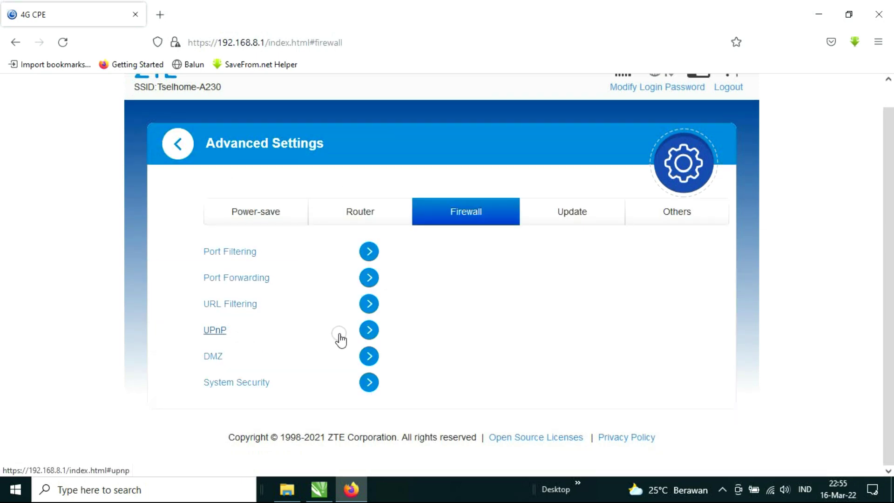
# Examine the UPnP Settings and System Security pages of the firewall and return to the firewall list.
pyautogui.click(369, 332)
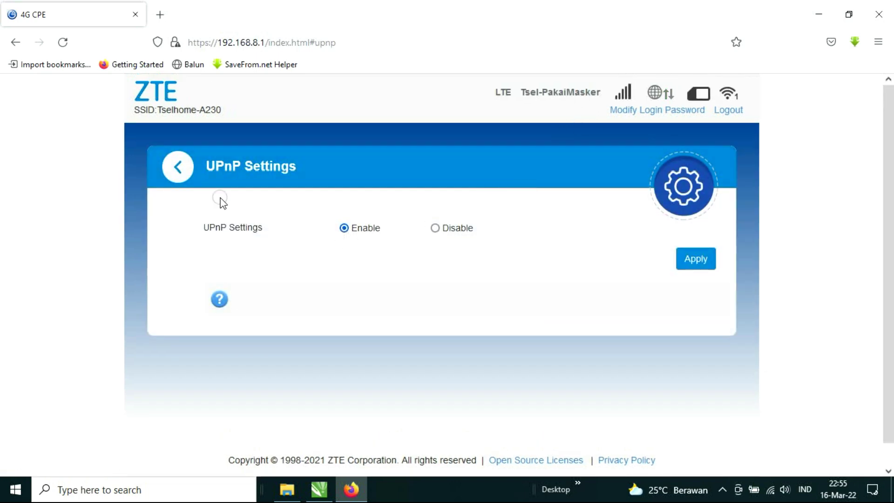
pyautogui.click(179, 168)
pyautogui.scroll(-1, 254, 268)
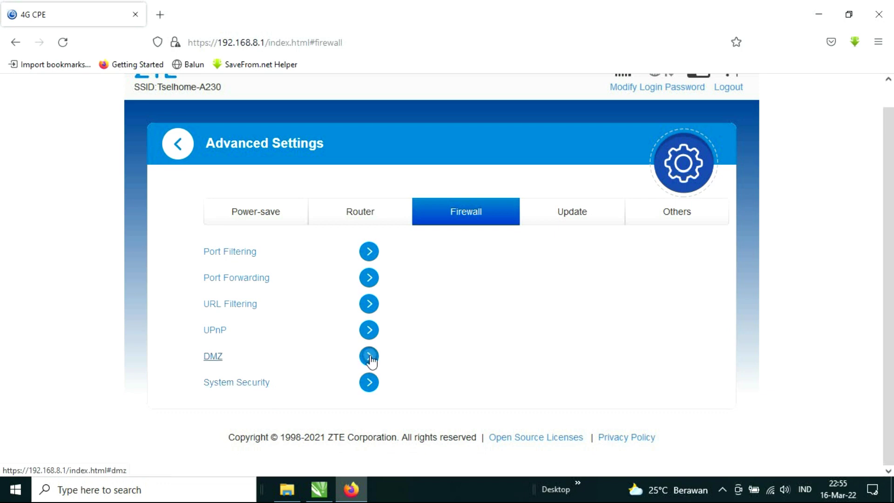
pyautogui.click(370, 382)
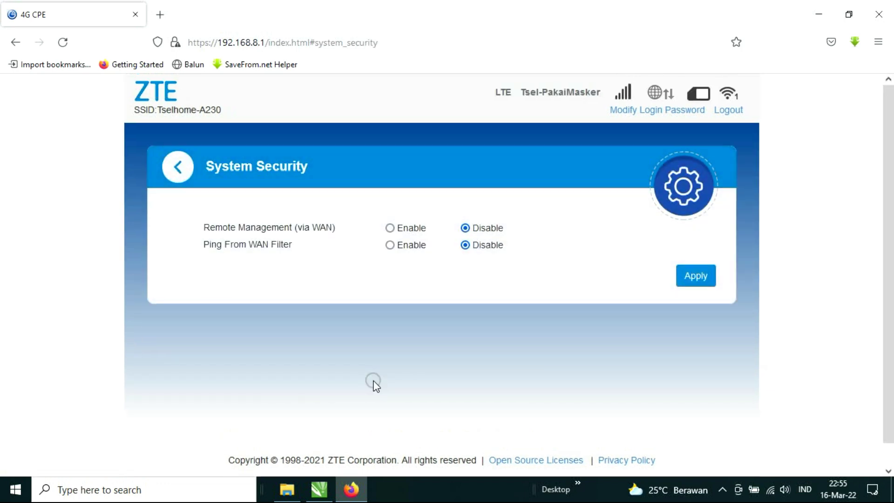
pyautogui.click(178, 167)
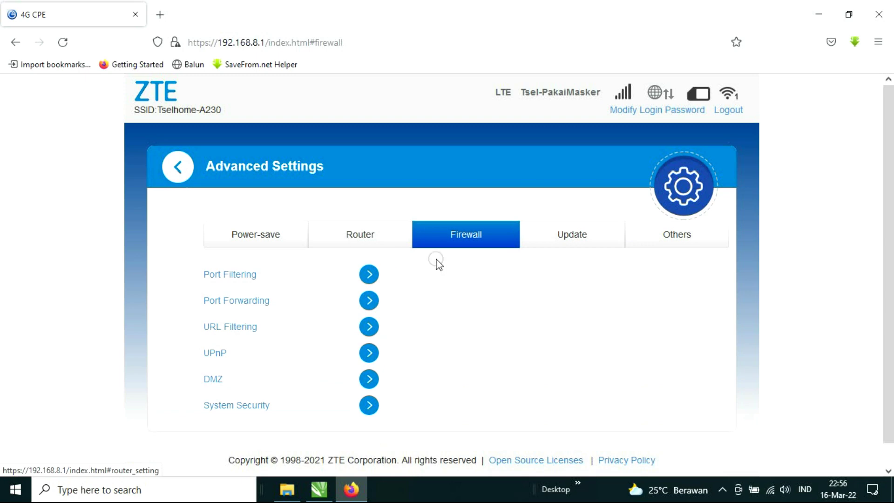
# Examine the Update page and the SNTP time settings under Others, and return to the Others list.
pyautogui.click(588, 235)
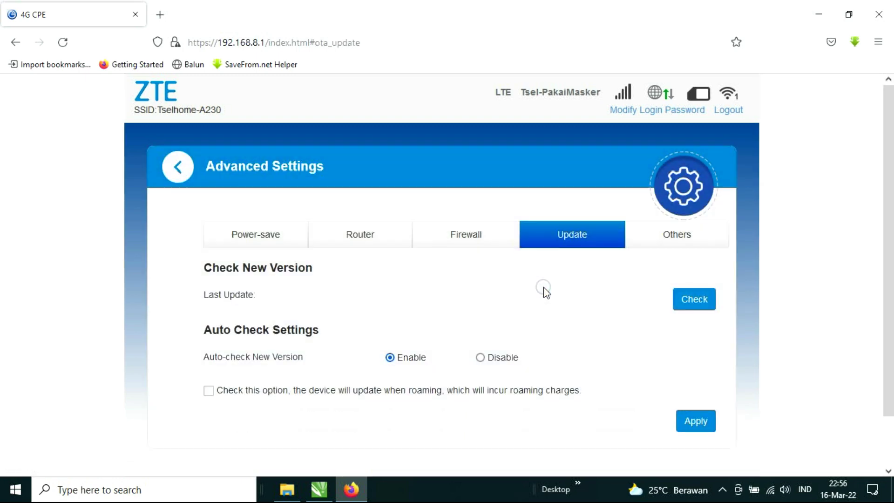
pyautogui.scroll(-2, 543, 289)
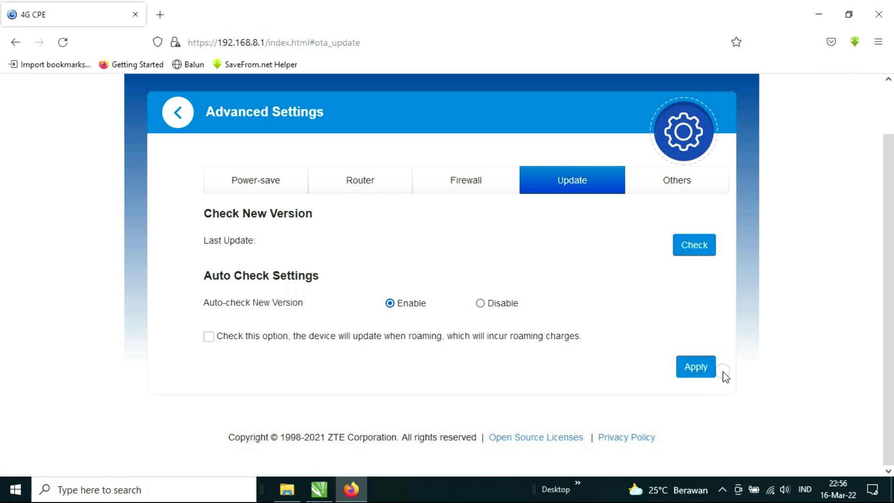
pyautogui.click(689, 185)
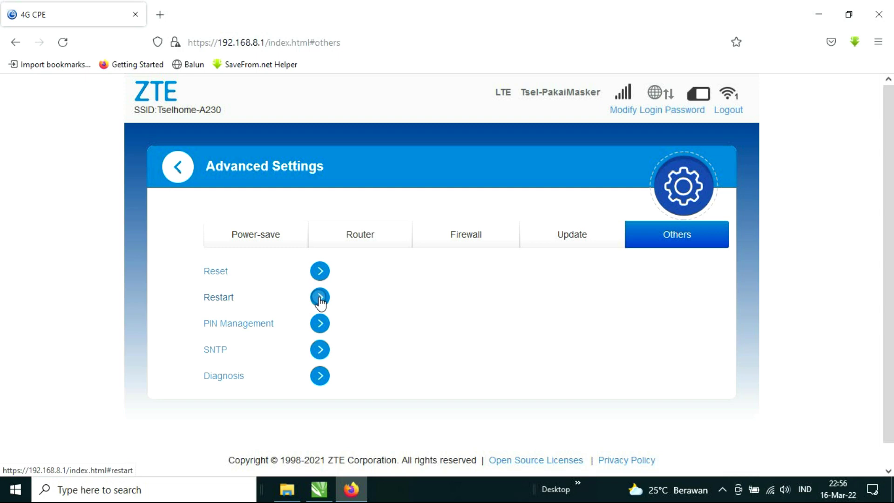
pyautogui.click(256, 319)
pyautogui.click(324, 352)
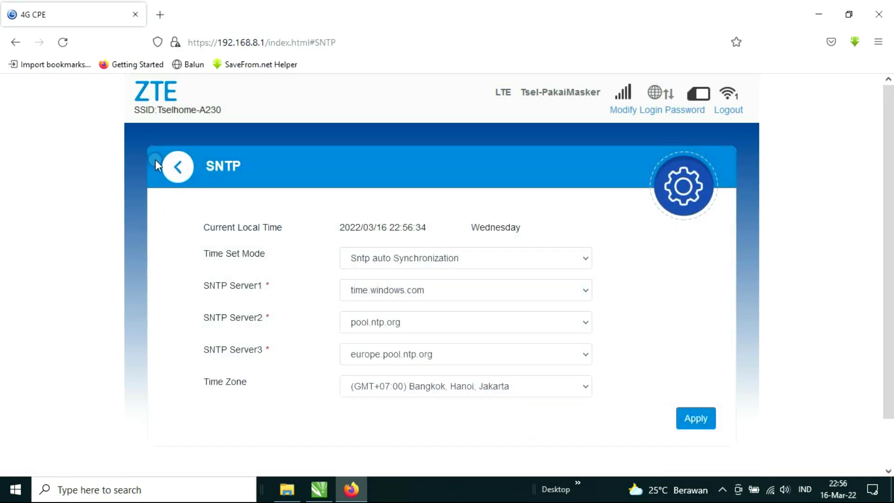
pyautogui.click(155, 160)
# Examine the Diagnosis page's network, Wi-Fi and security checks with its Reference Information, and return to the home page.
pyautogui.click(320, 376)
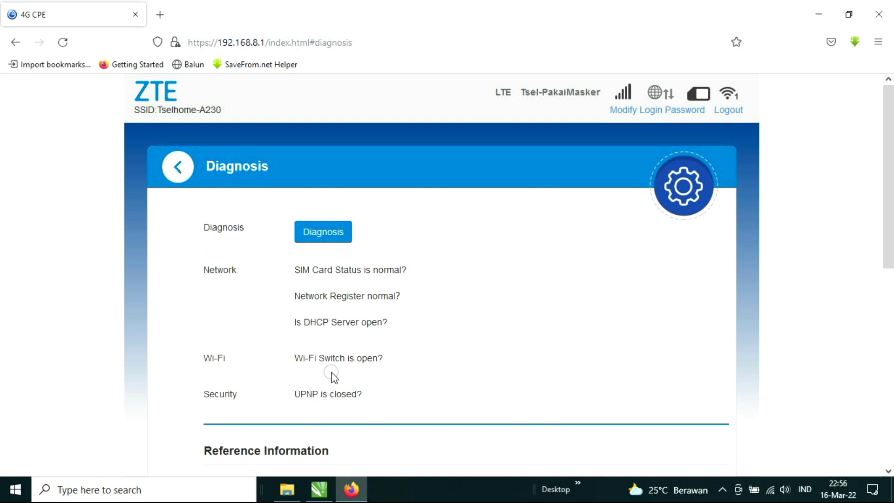
pyautogui.scroll(-4, 359, 323)
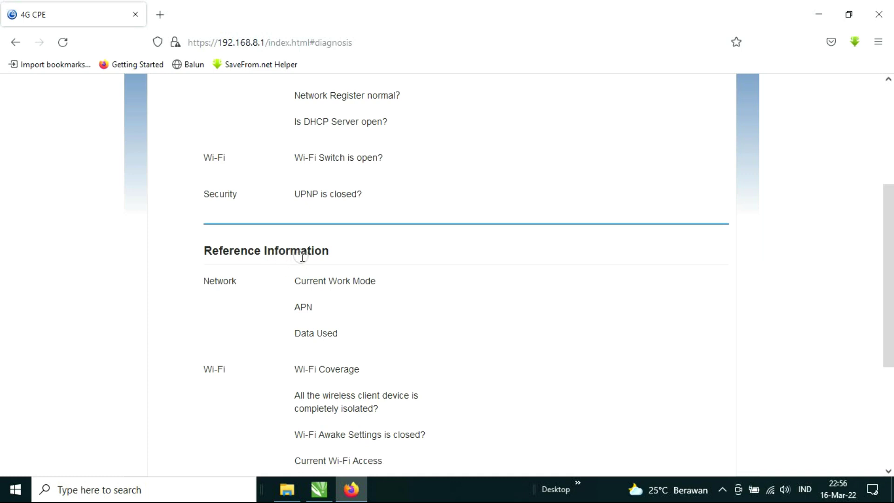
pyautogui.scroll(4, 347, 261)
pyautogui.scroll(-8, 351, 260)
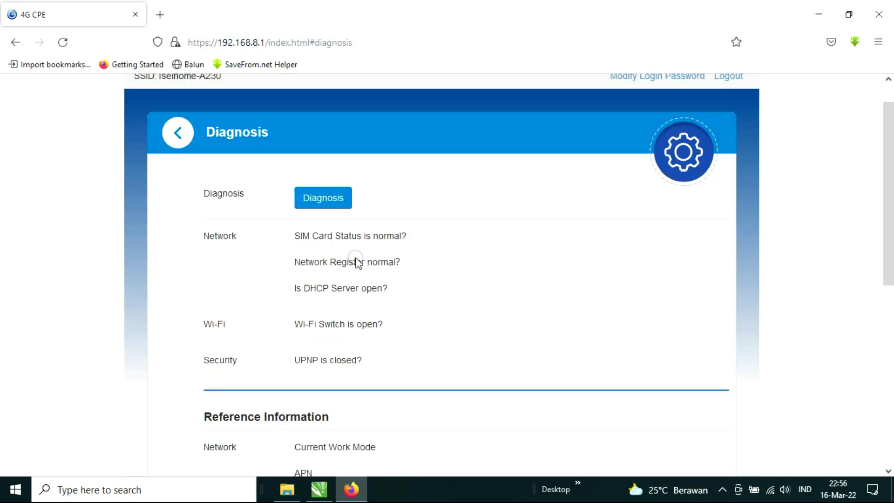
pyautogui.scroll(1, 346, 255)
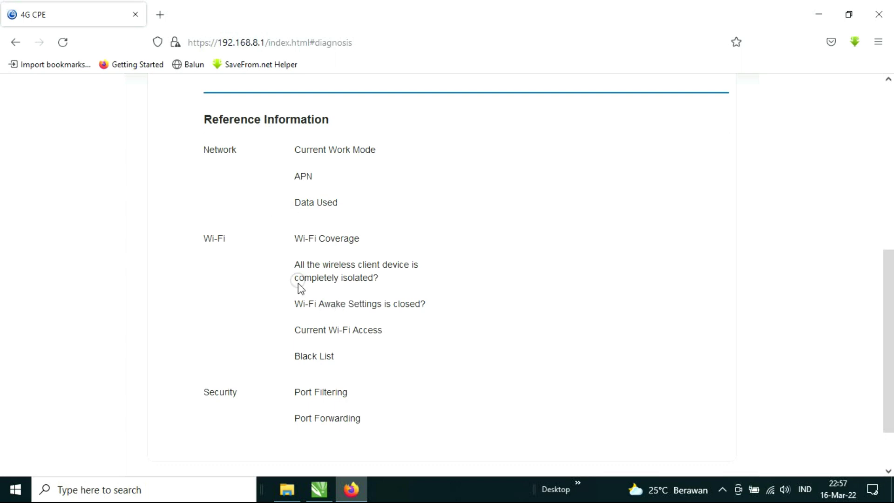
pyautogui.hotkey('alt', 'Left')
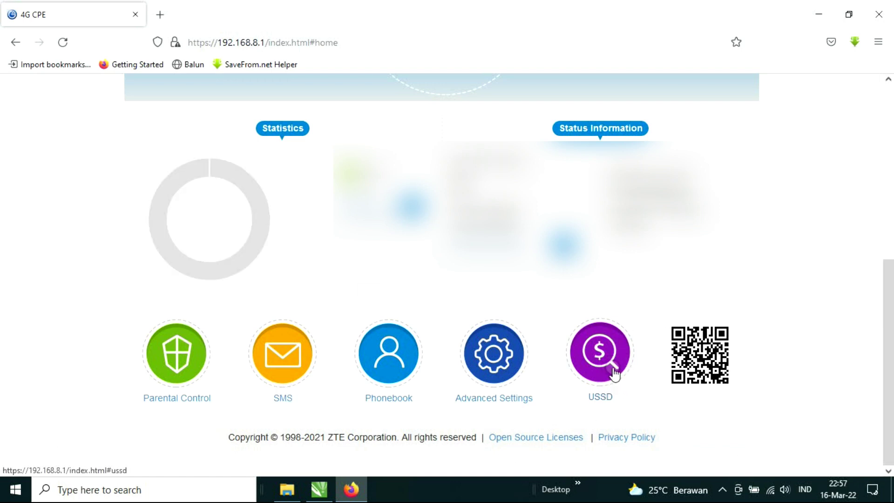
# Send the USSD code *808# from the router's USSD page.
pyautogui.click(601, 361)
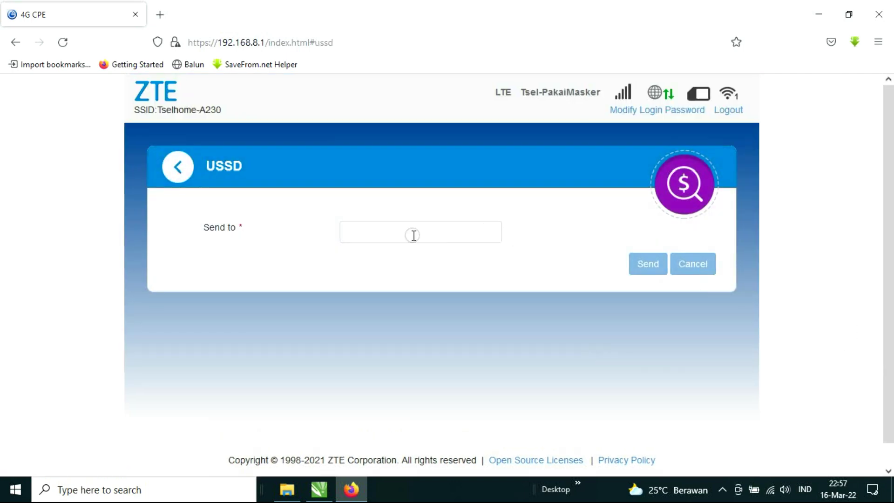
pyautogui.click(394, 232)
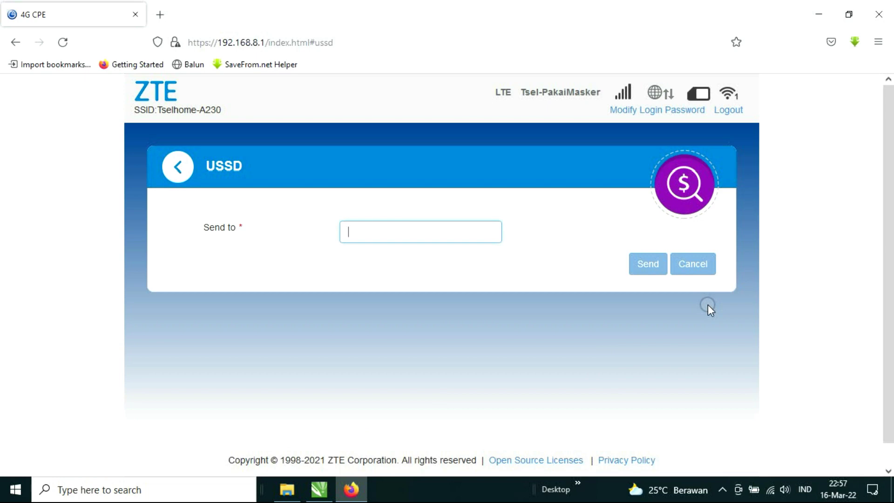
pyautogui.write('*')
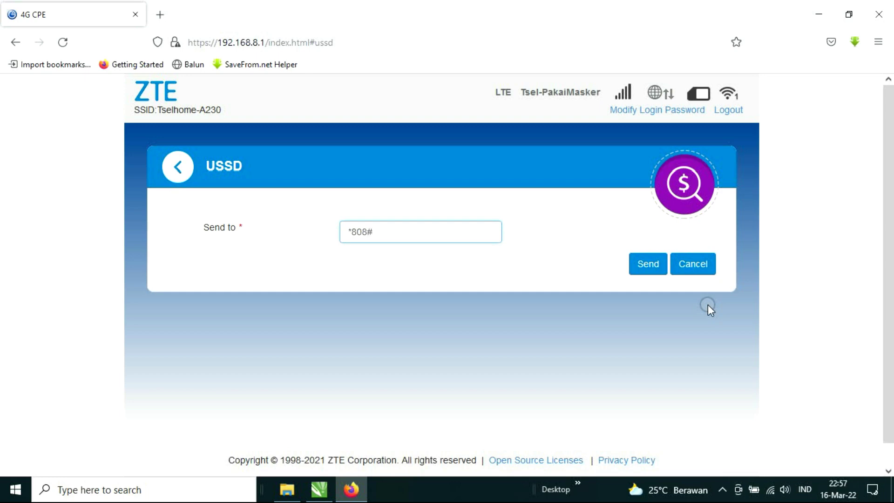
pyautogui.click(643, 261)
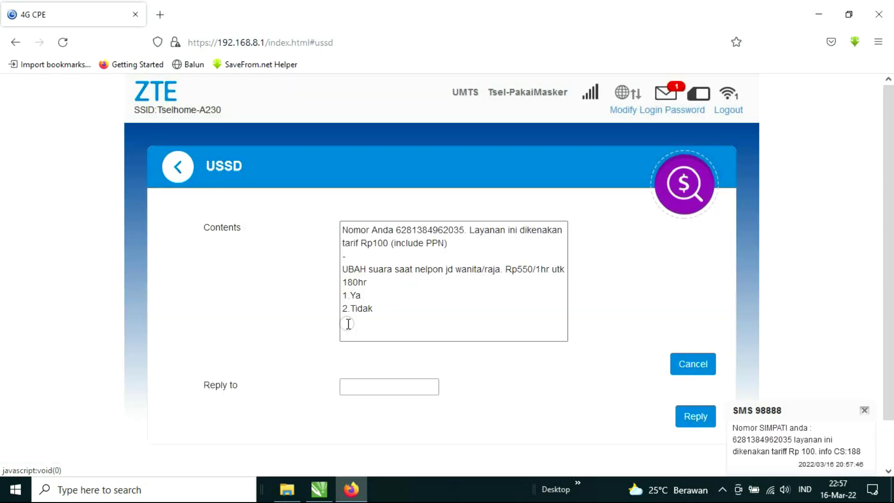
# Read the USSD reply, highlighting the SIM card's phone number in its contents, and cancel the USSD session.
pyautogui.moveTo(382, 331); pyautogui.dragTo(336, 206)
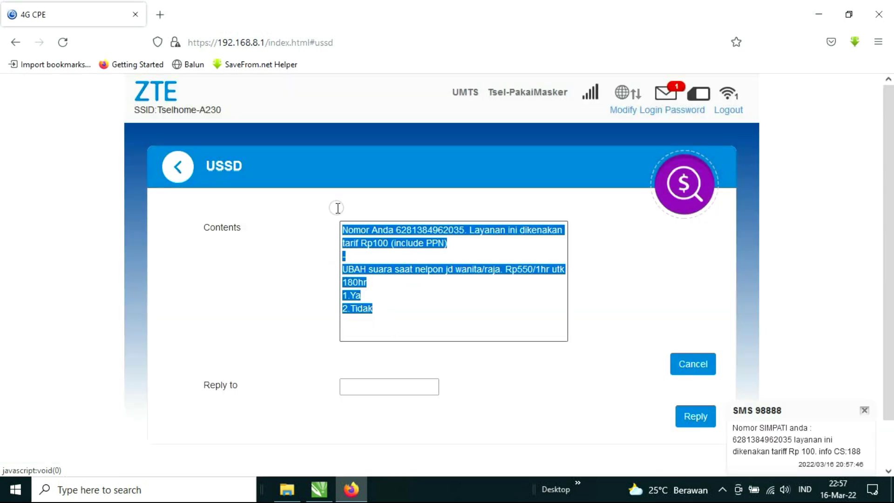
pyautogui.click(360, 238)
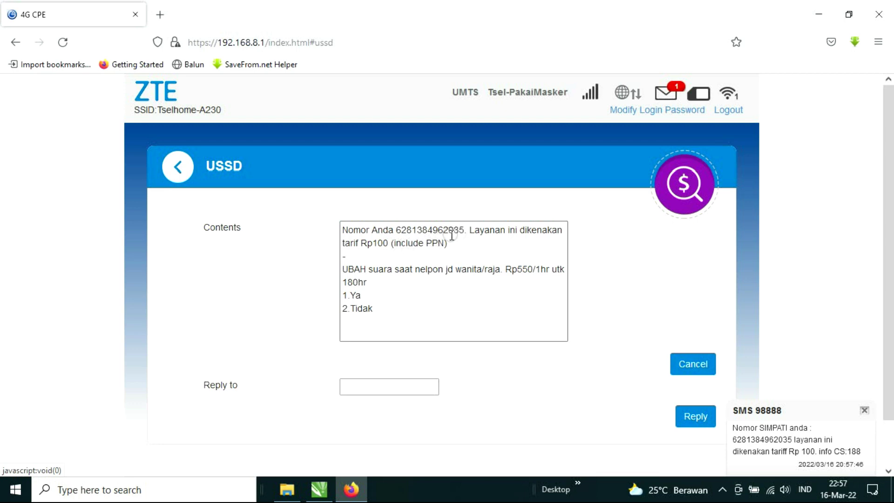
pyautogui.moveTo(396, 230); pyautogui.dragTo(502, 232)
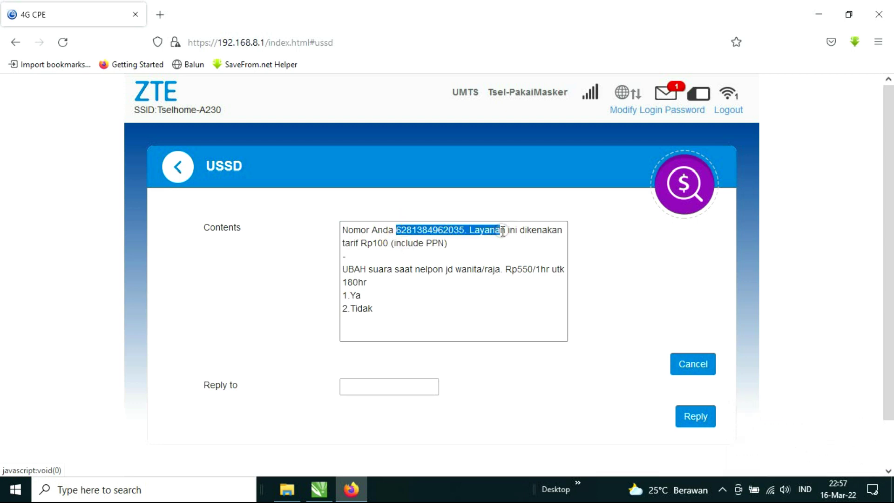
pyautogui.click(468, 229)
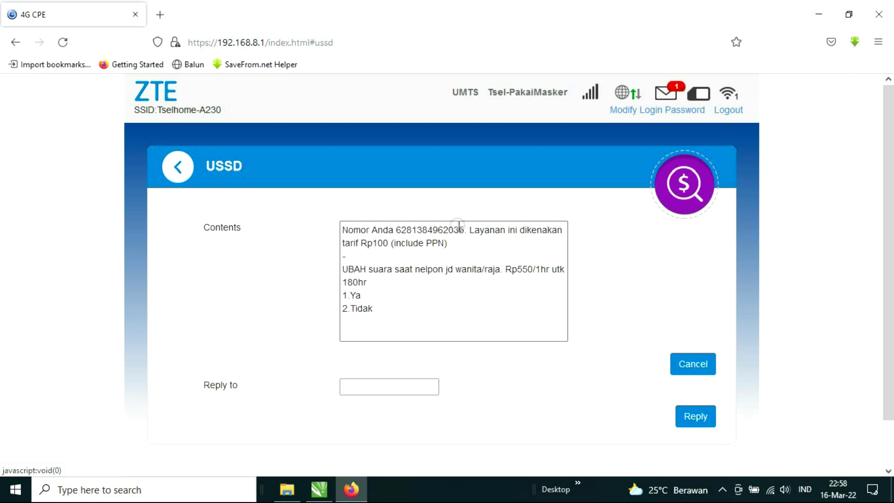
pyautogui.click(704, 364)
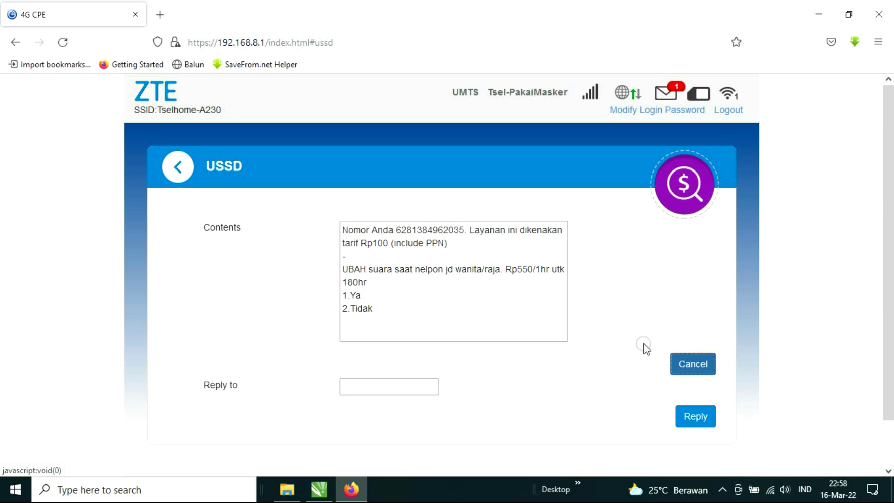
# Switch the router's LTE connection off on the home page and open the list of connected devices.
pyautogui.click(483, 215)
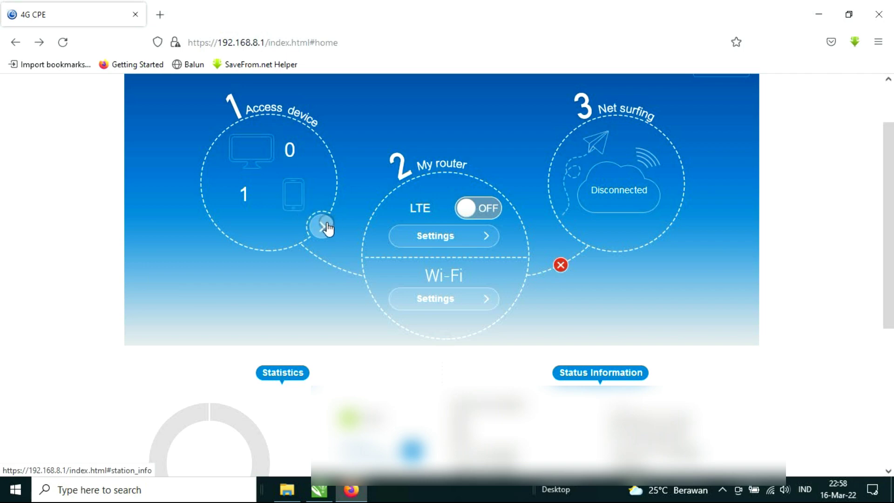
pyautogui.click(327, 227)
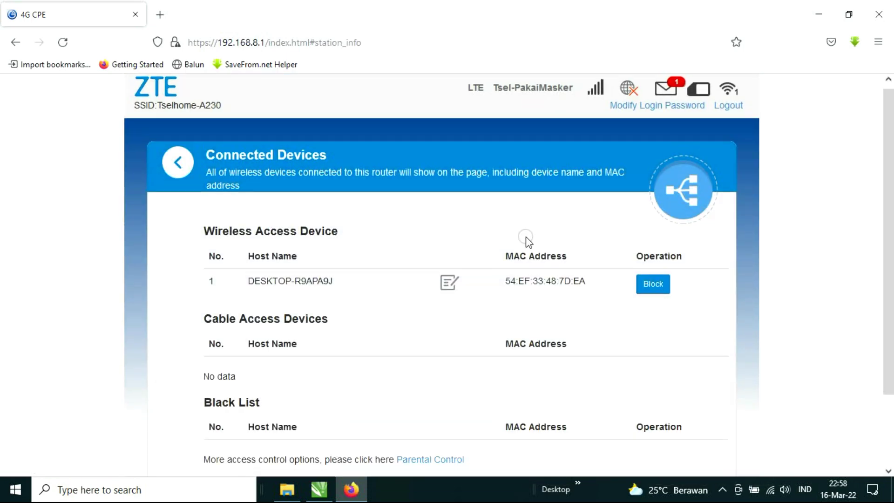
# Examine the Connected Devices page, highlighting the wireless device's host name, and return to the home page.
pyautogui.scroll(-3, 526, 240)
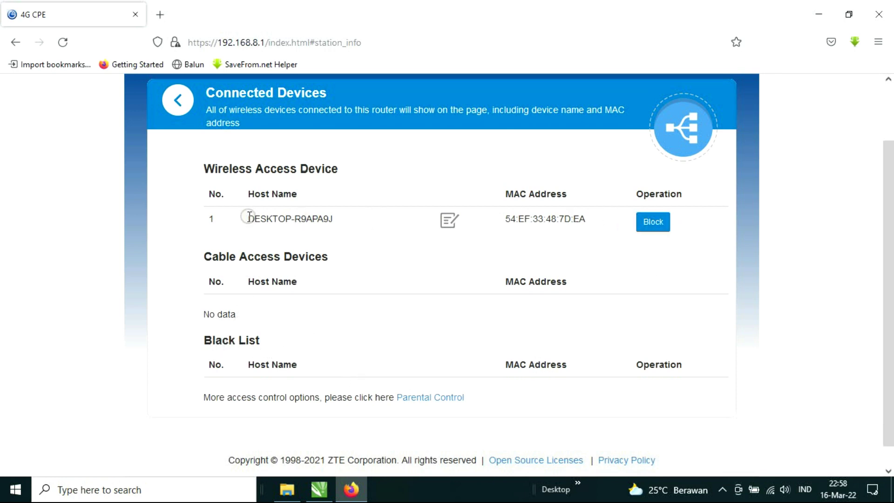
pyautogui.moveTo(249, 223); pyautogui.dragTo(361, 223)
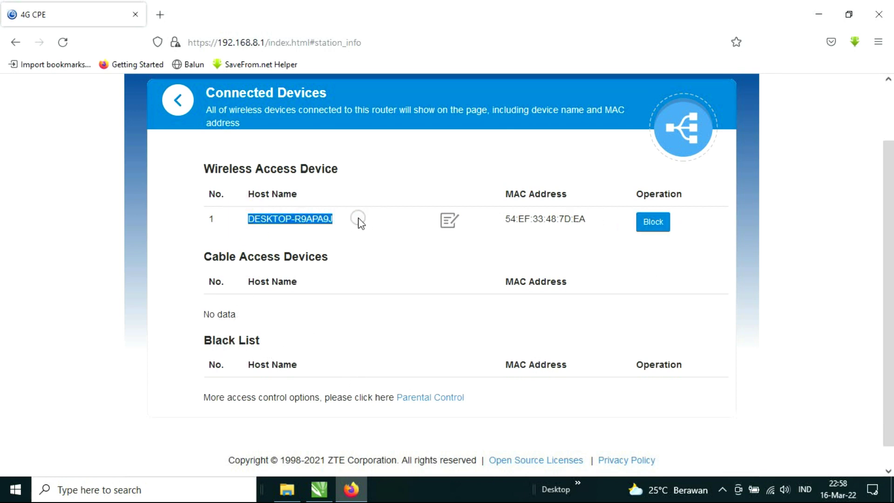
pyautogui.click(655, 226)
pyautogui.click(180, 100)
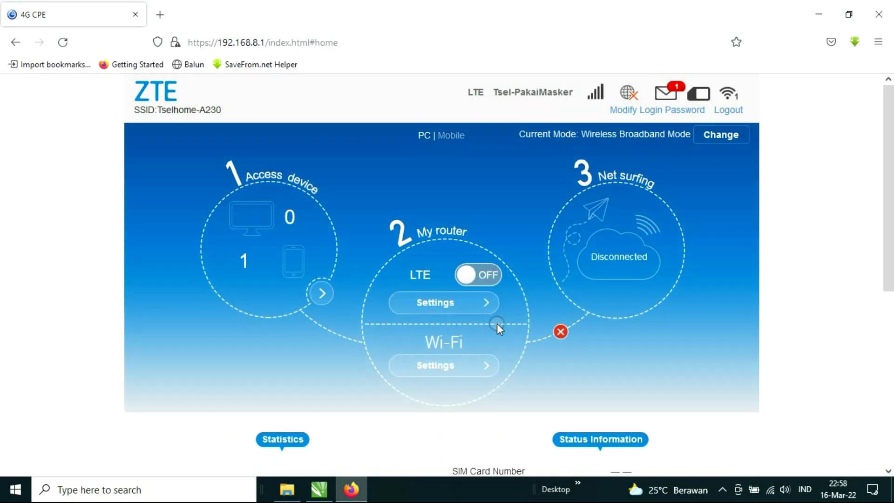
# Open the LTE connection settings, review the Connection Mode options, and return to the Connection Settings list.
pyautogui.click(433, 305)
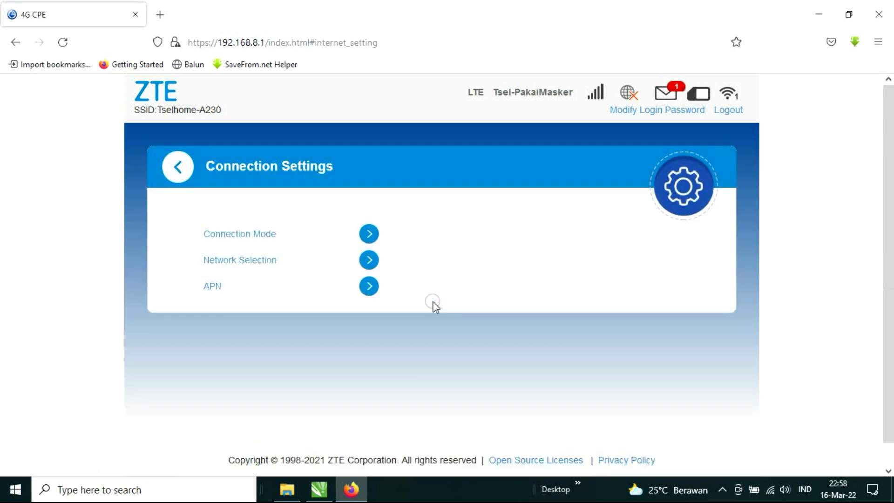
pyautogui.click(375, 237)
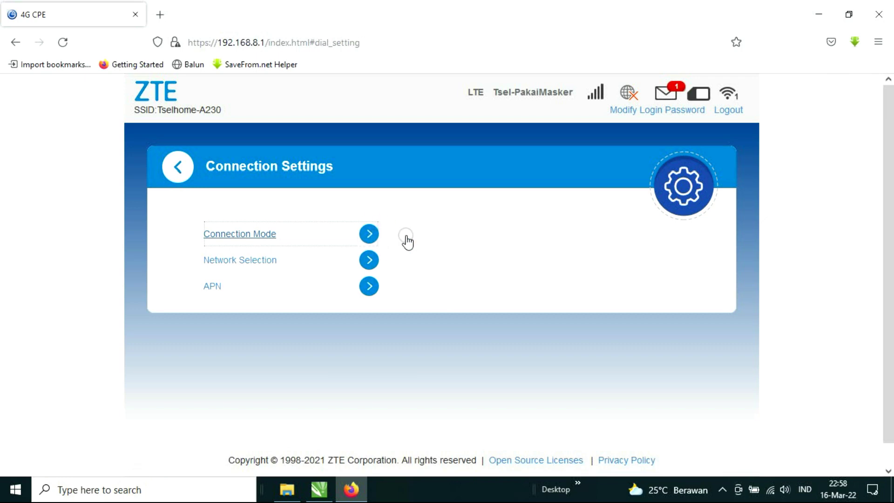
pyautogui.click(369, 237)
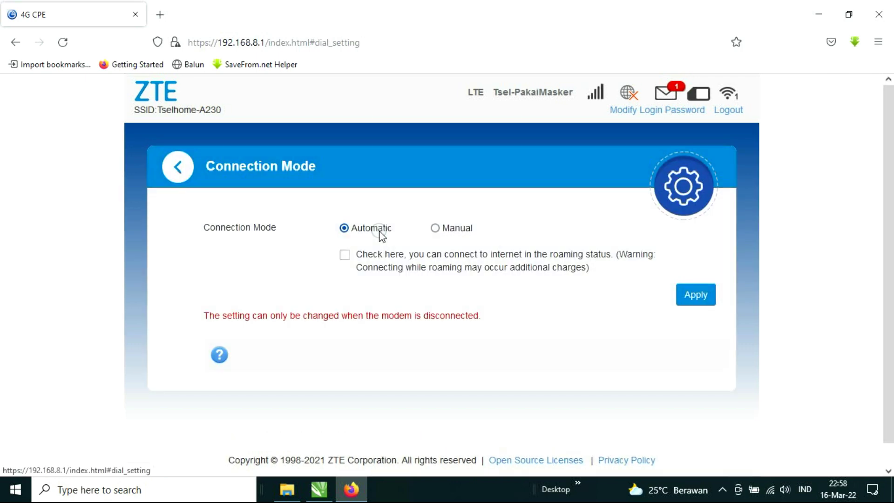
pyautogui.scroll(-1, 416, 240)
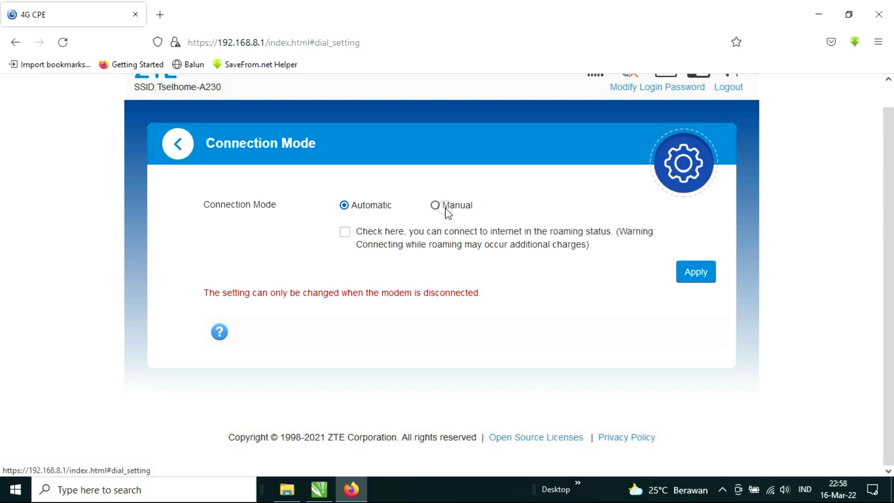
pyautogui.click(184, 149)
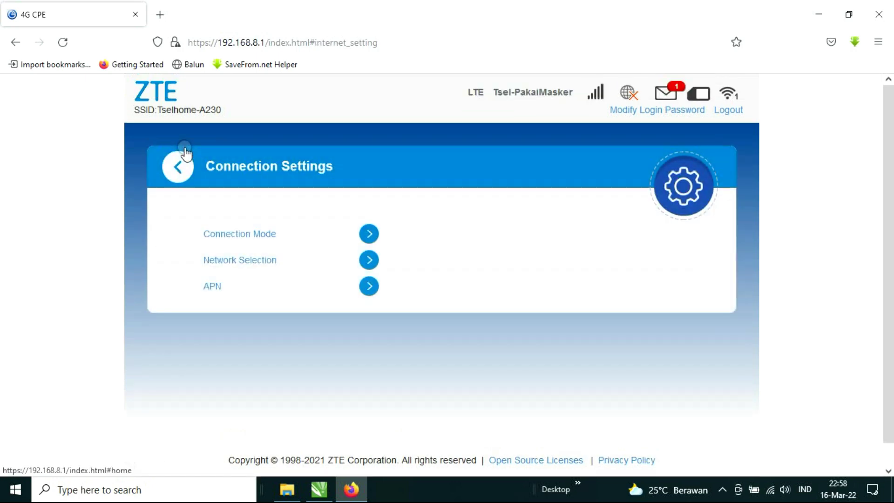
# Open Network Selection and set the automatic network type to 4G Only.
pyautogui.click(374, 261)
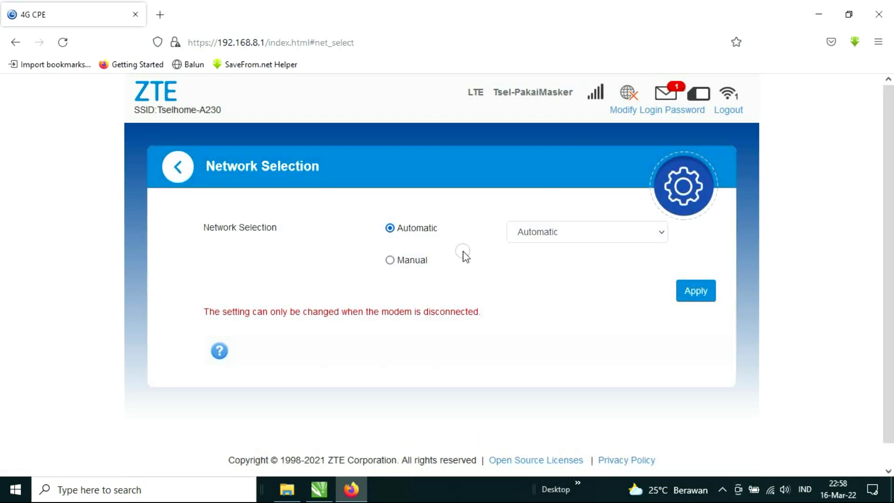
pyautogui.click(554, 237)
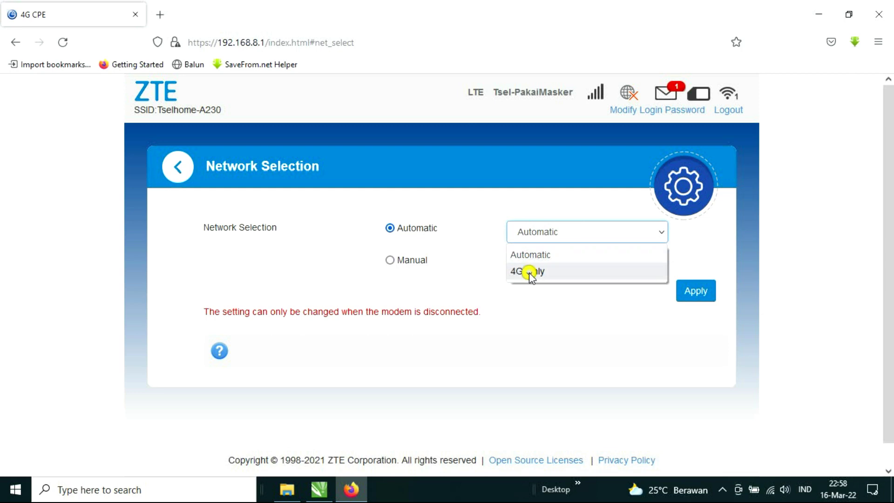
pyautogui.click(531, 271)
pyautogui.click(550, 239)
pyautogui.click(540, 255)
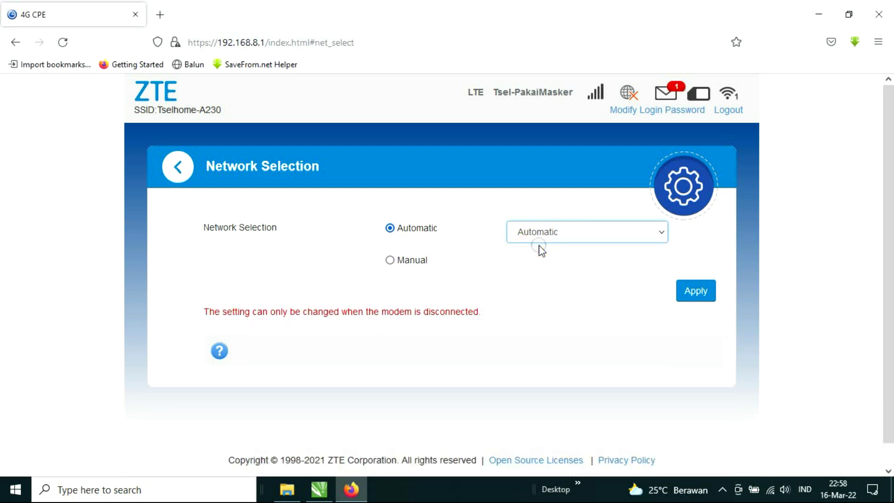
pyautogui.click(545, 233)
pyautogui.click(532, 272)
# Try LTE B40 only as the 4G band, set it back to All, and apply the network selection before returning to Connection Settings.
pyautogui.click(529, 349)
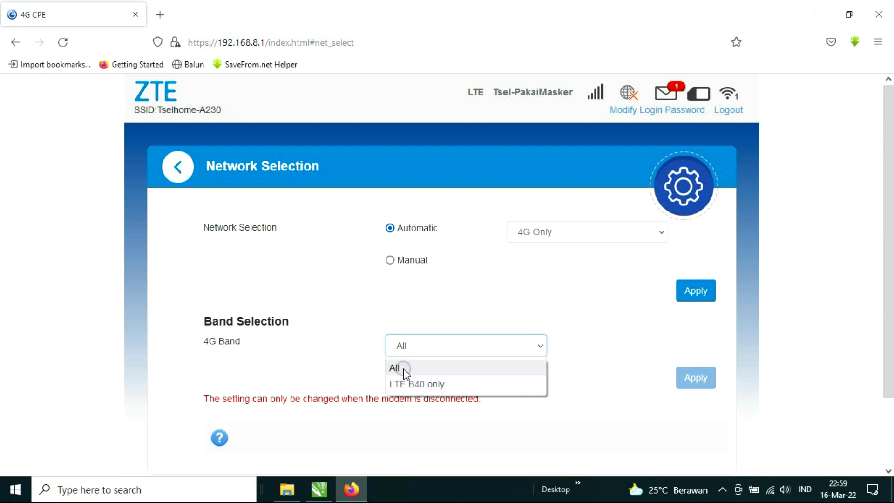
pyautogui.click(435, 386)
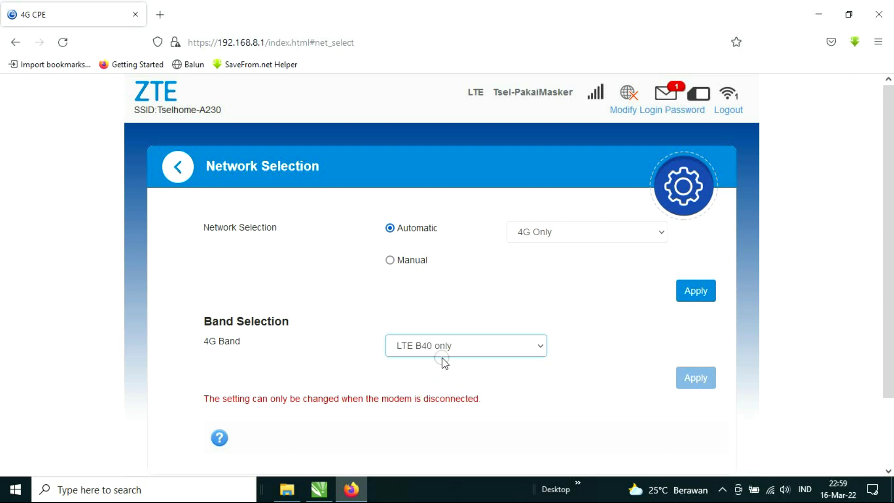
pyautogui.click(437, 349)
pyautogui.click(405, 366)
pyautogui.click(710, 293)
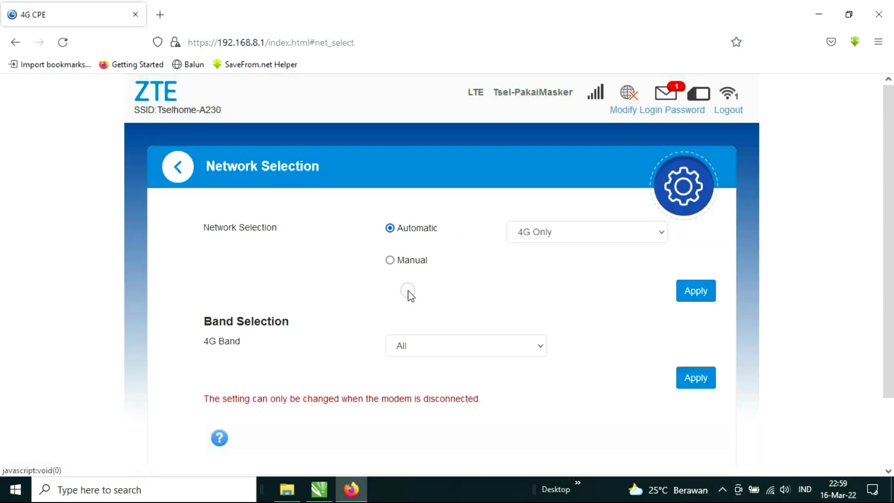
pyautogui.click(176, 173)
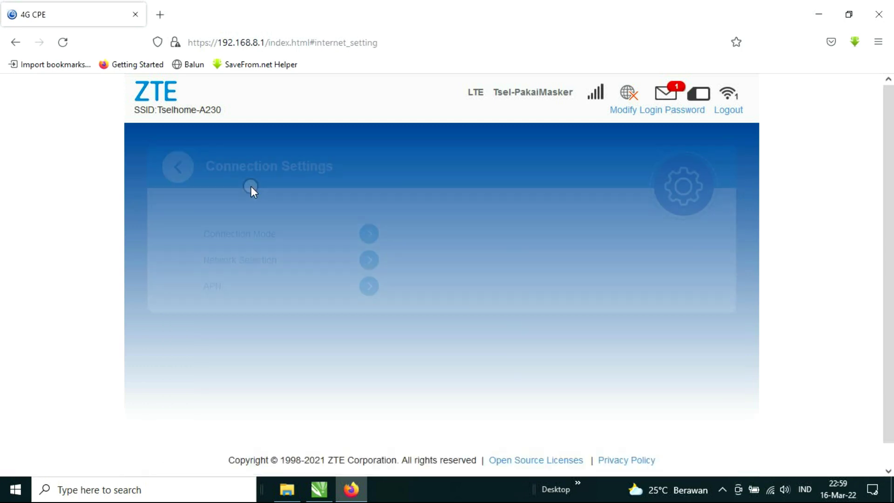
# Open the APN page and examine its mode, profile, PDP type, authentication and login fields.
pyautogui.click(360, 287)
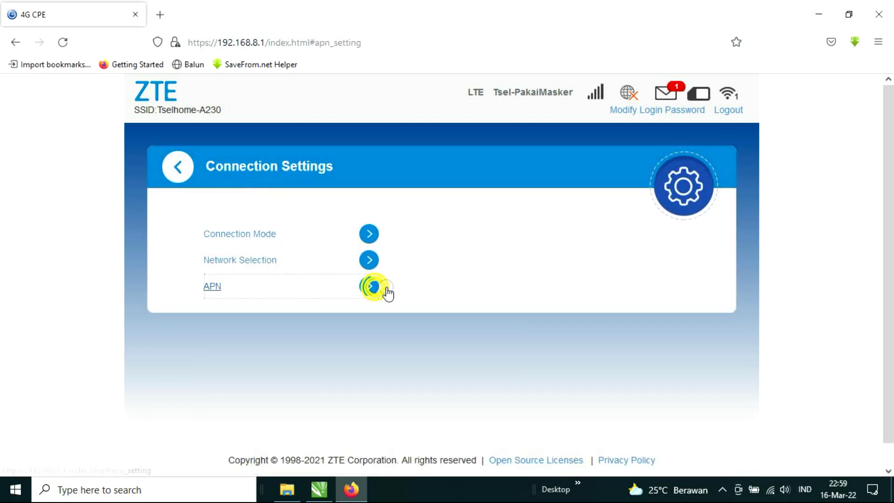
pyautogui.click(606, 290)
pyautogui.scroll(-3, 606, 288)
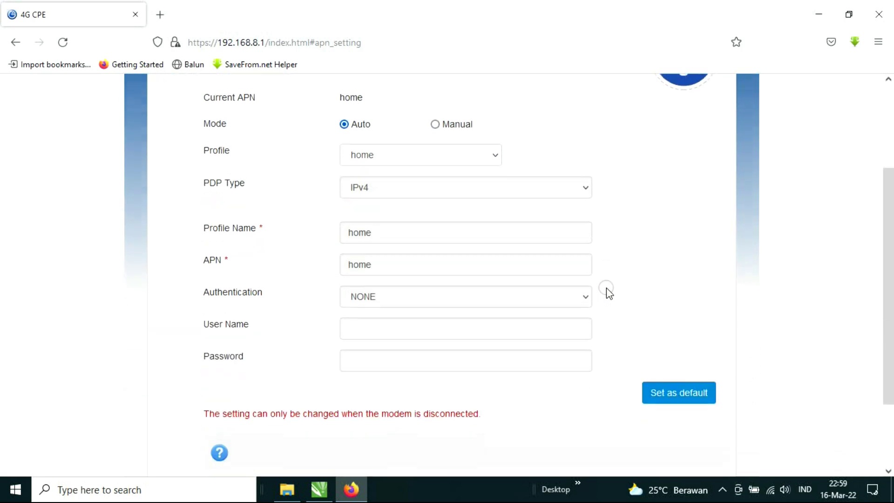
pyautogui.scroll(2, 534, 216)
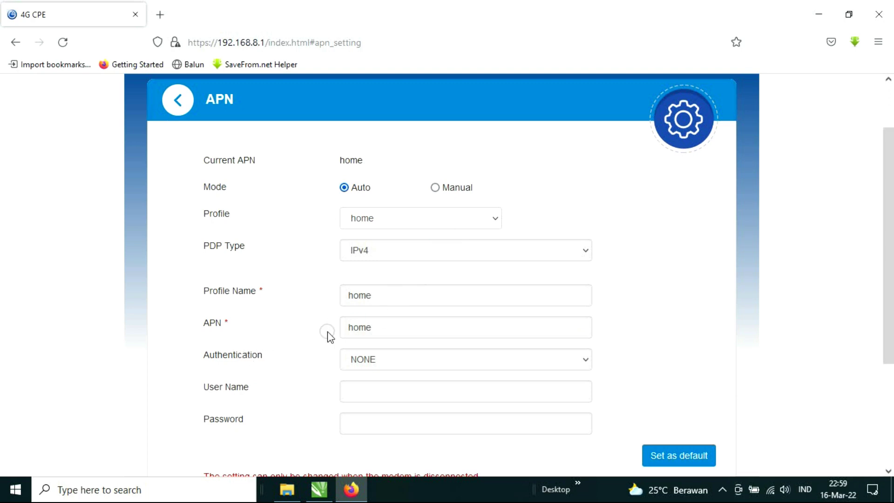
pyautogui.scroll(-1, 402, 404)
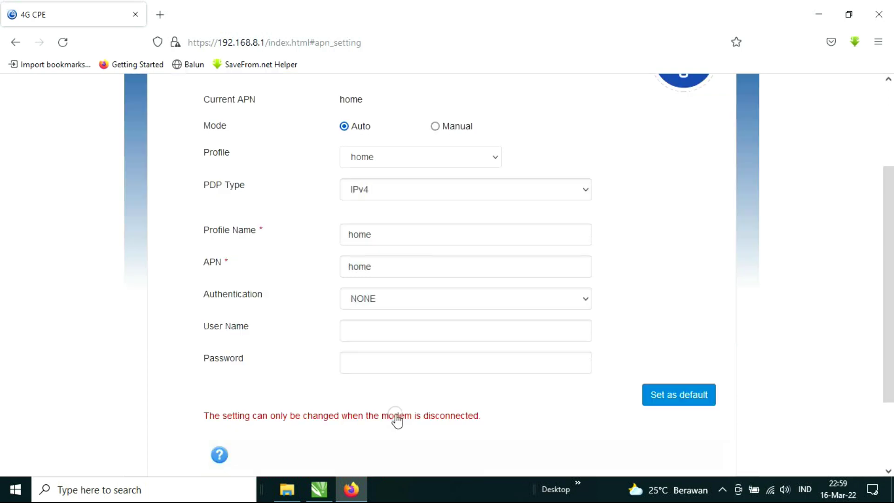
pyautogui.scroll(-1, 399, 396)
pyautogui.scroll(4, 403, 358)
pyautogui.scroll(-4, 427, 347)
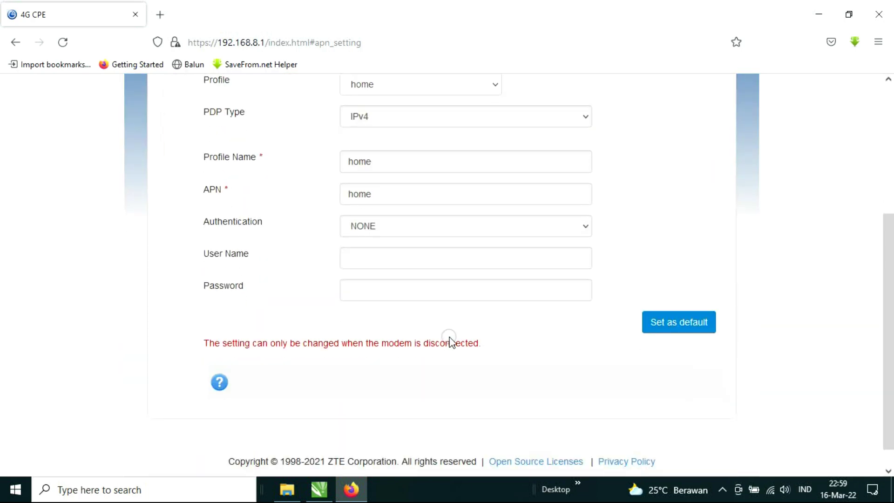
pyautogui.scroll(4, 452, 340)
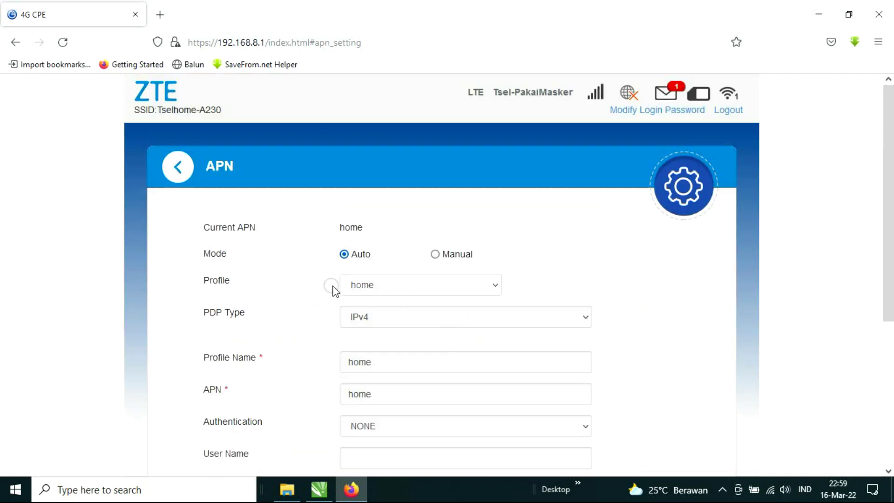
# Switch the APN mode to Manual and add a new profile with both profile name and APN set to byu.
pyautogui.click(436, 254)
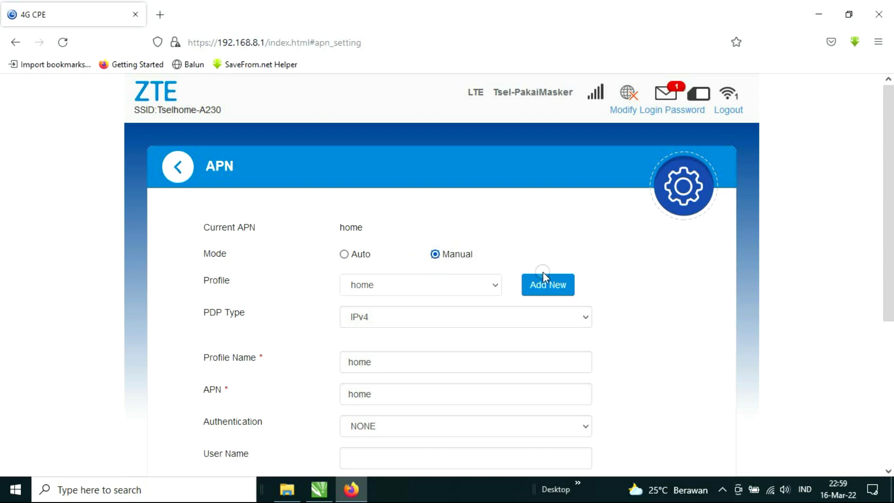
pyautogui.click(545, 287)
pyautogui.scroll(-2, 534, 298)
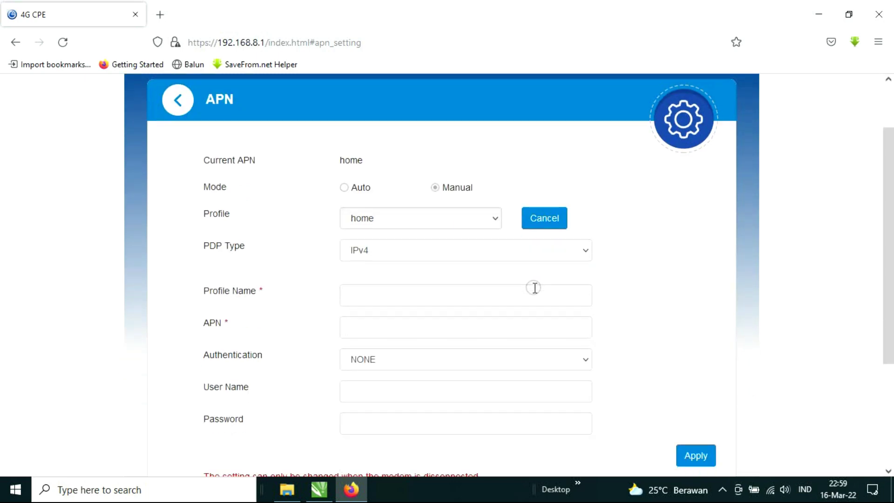
pyautogui.click(405, 295)
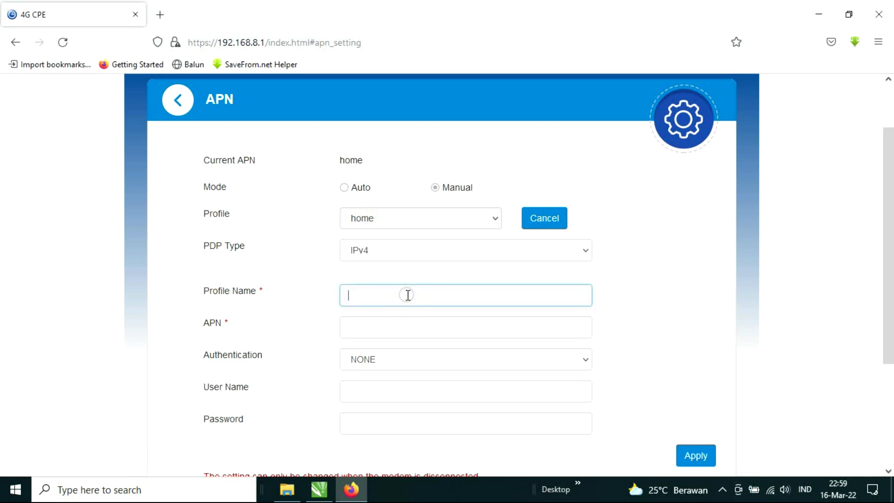
pyautogui.click(370, 330)
pyautogui.press('BackSpace')
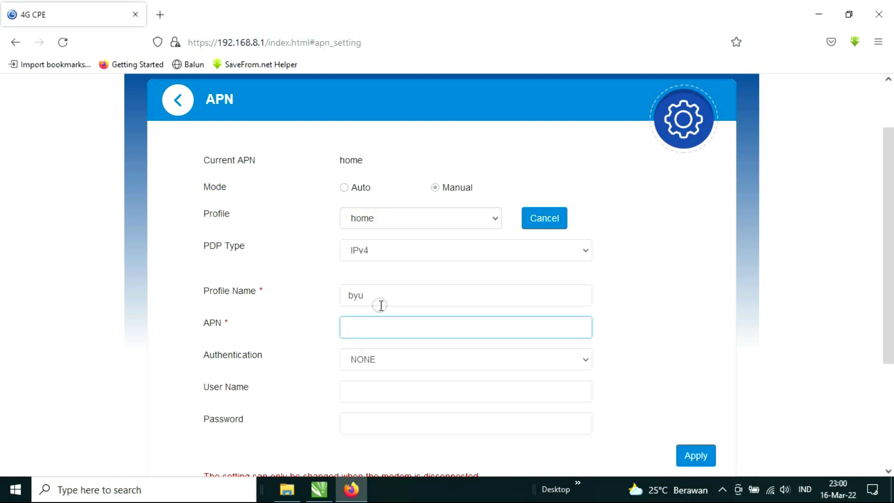
pyautogui.write('byu')
pyautogui.scroll(-3, 382, 306)
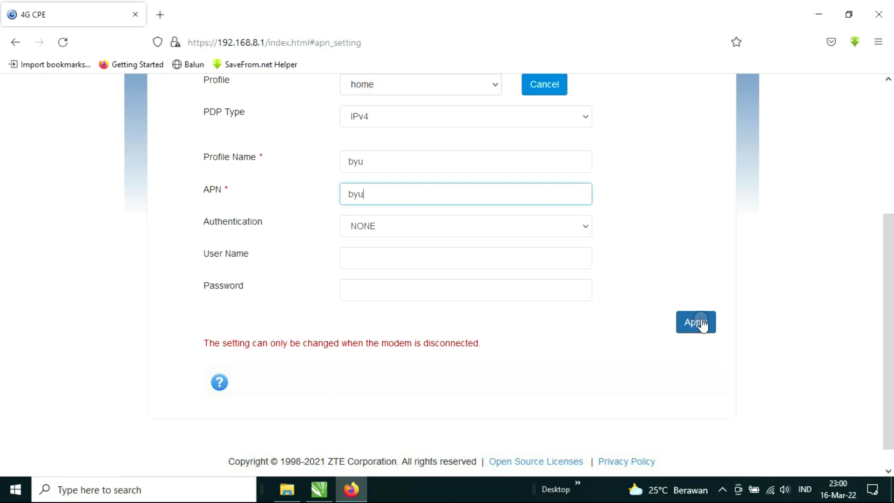
# Set the new profile's authentication to CHAP and apply the APN settings.
pyautogui.click(390, 234)
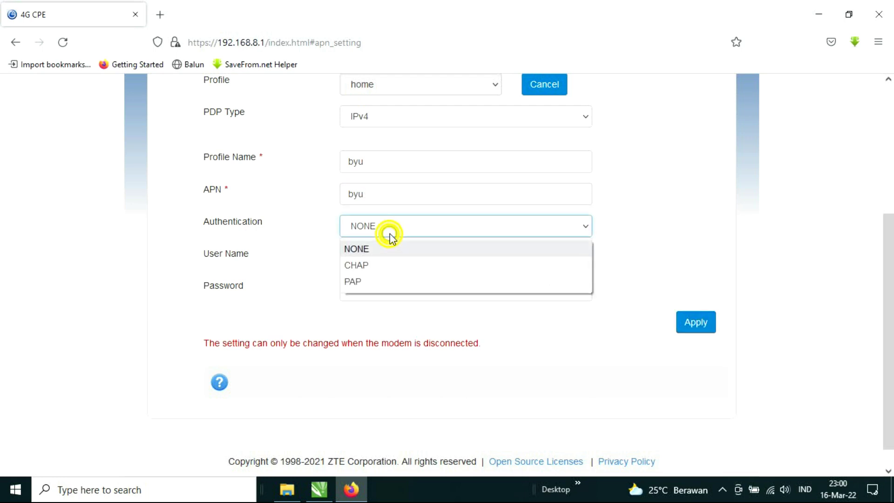
pyautogui.click(370, 266)
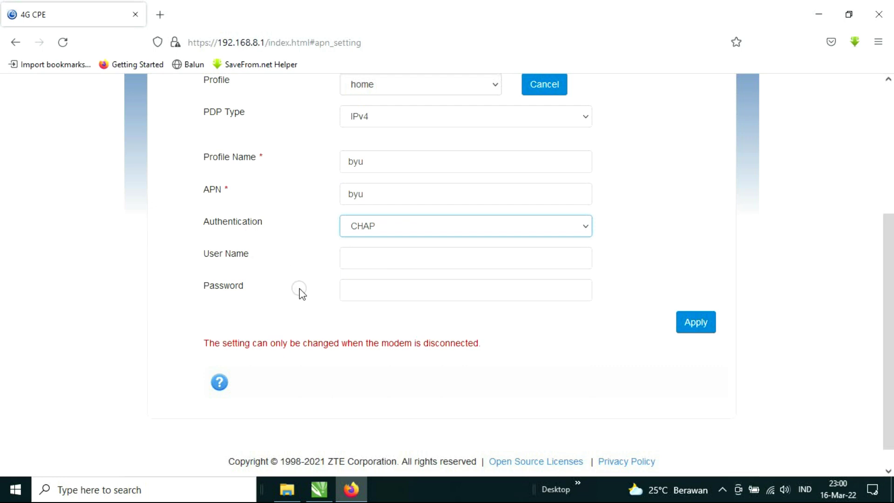
pyautogui.scroll(2, 412, 262)
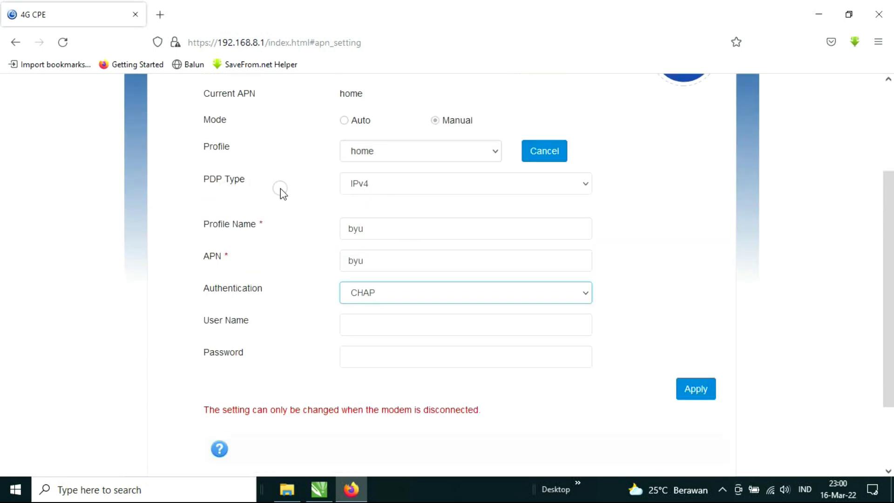
pyautogui.click(694, 390)
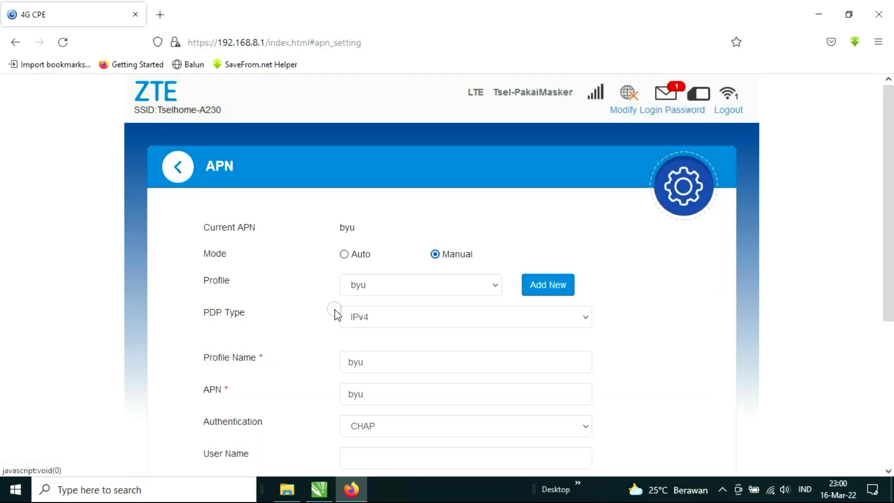
# Select the home APN profile and set it as the default.
pyautogui.scroll(-2, 339, 310)
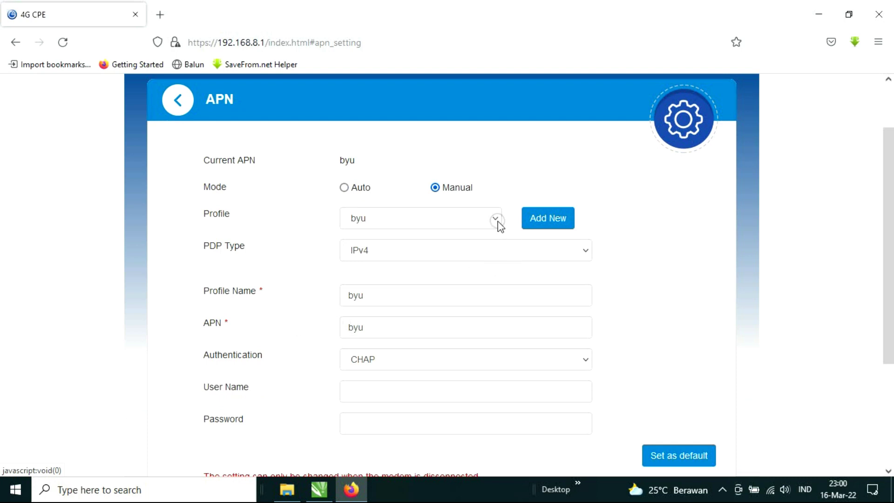
pyautogui.click(497, 219)
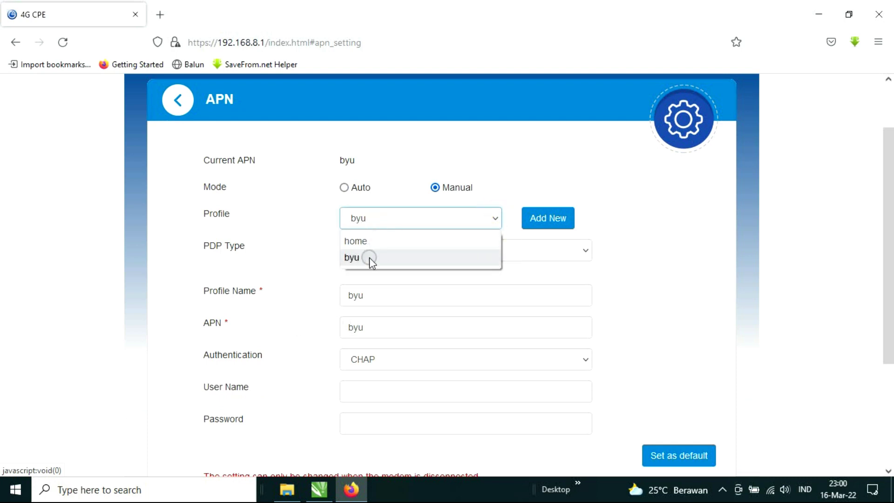
pyautogui.click(359, 241)
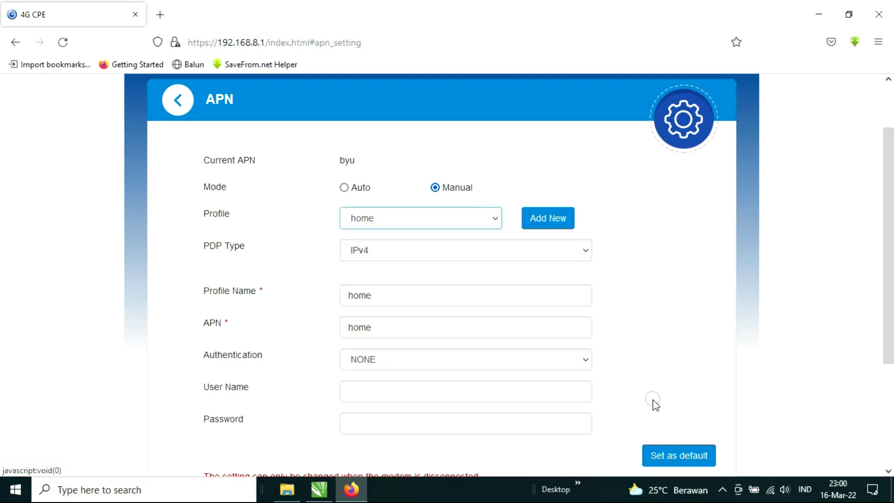
pyautogui.click(671, 458)
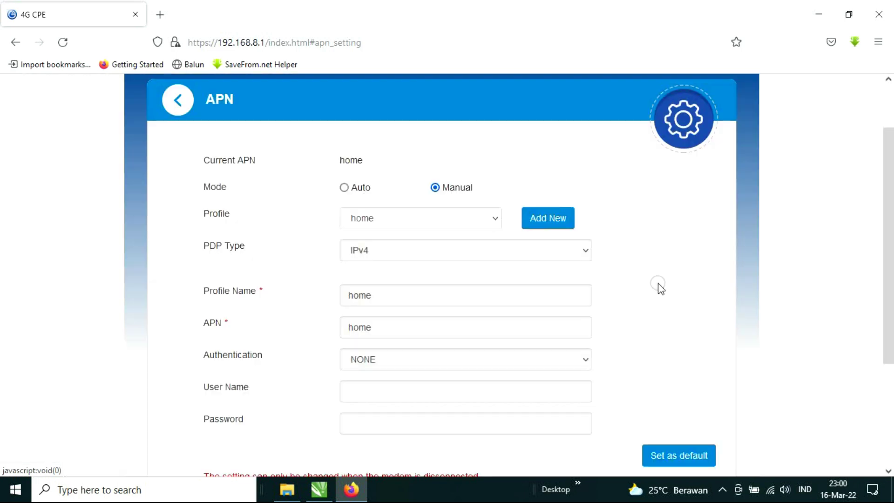
# Review the available APN profiles and return to the router's home page.
pyautogui.click(484, 228)
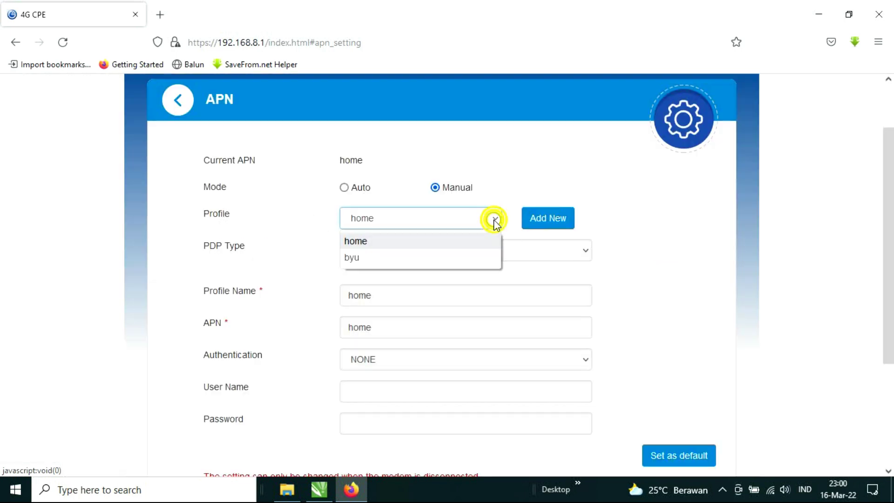
pyautogui.tripleClick(655, 248)
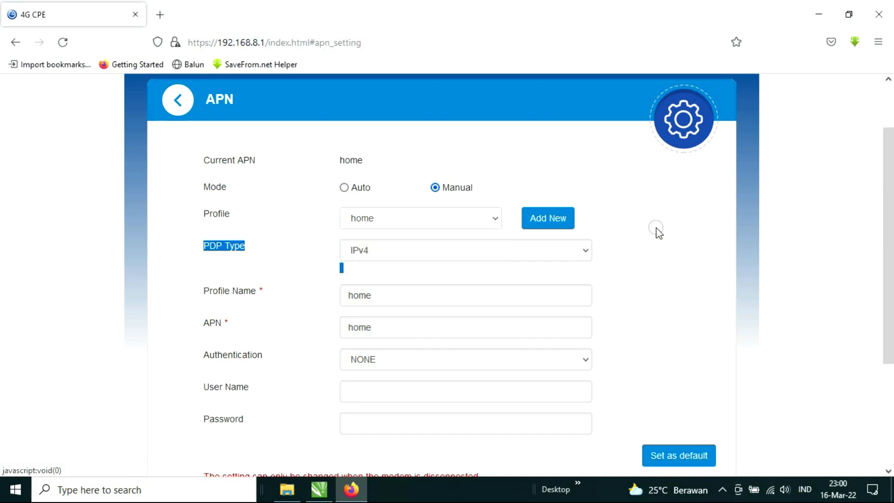
pyautogui.scroll(-3, 656, 227)
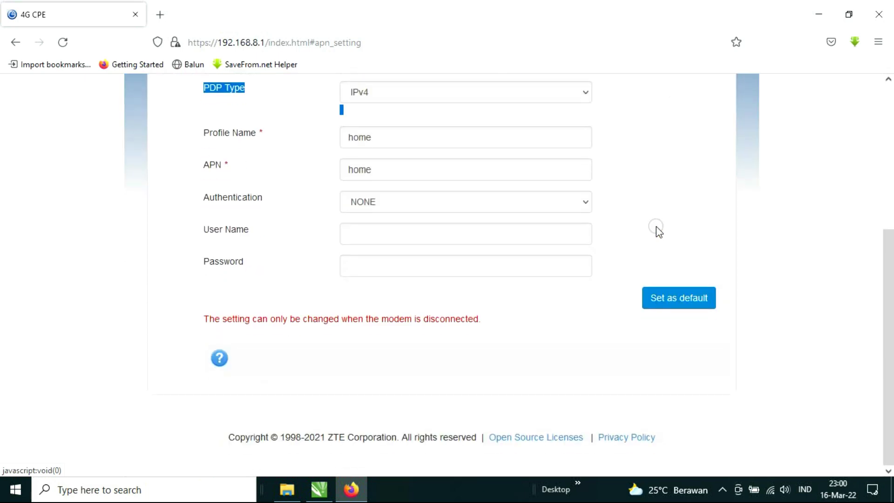
pyautogui.scroll(4, 656, 226)
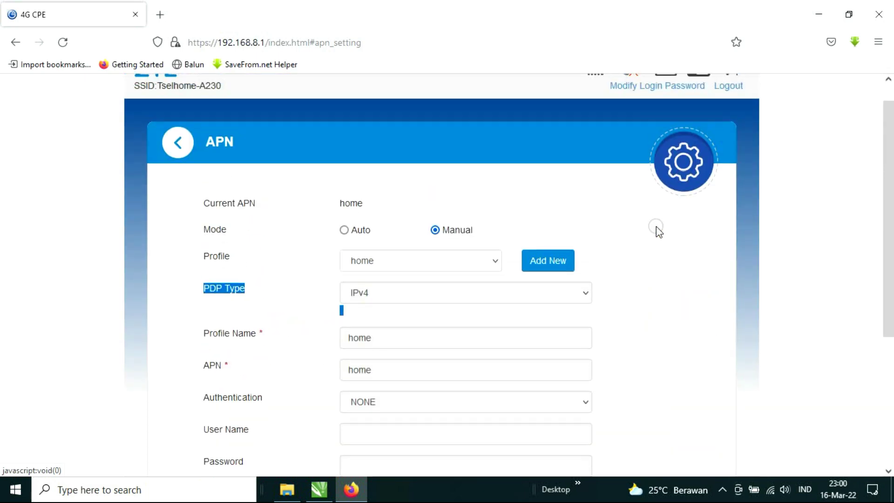
pyautogui.click(175, 149)
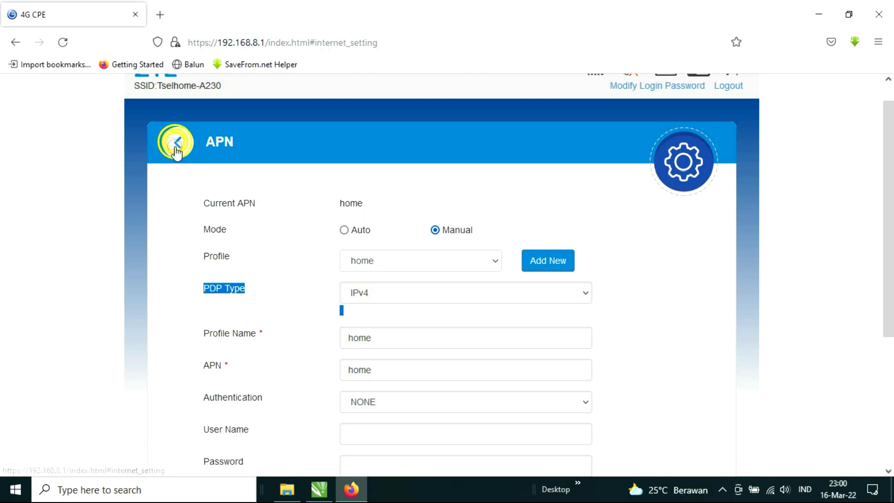
pyautogui.click(186, 177)
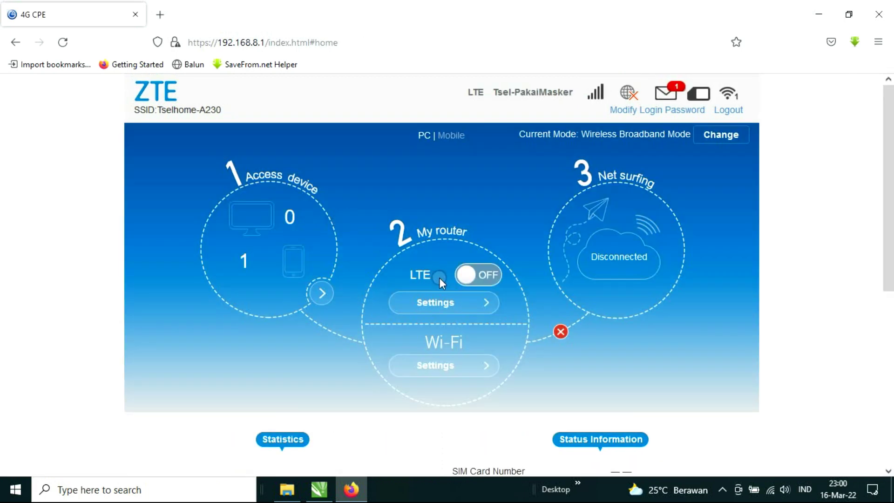
# Open the Wi-Fi settings and examine the main SSID's network name, security mode, password and station limit fields.
pyautogui.click(443, 367)
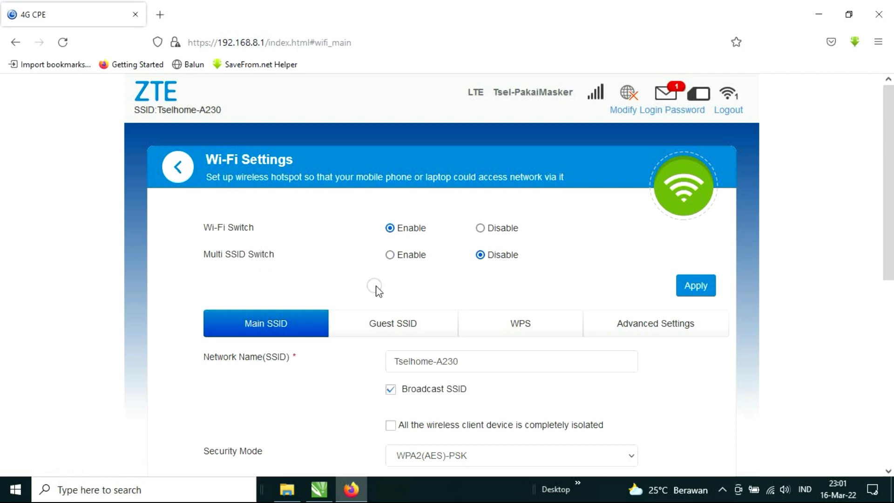
pyautogui.scroll(-2, 361, 280)
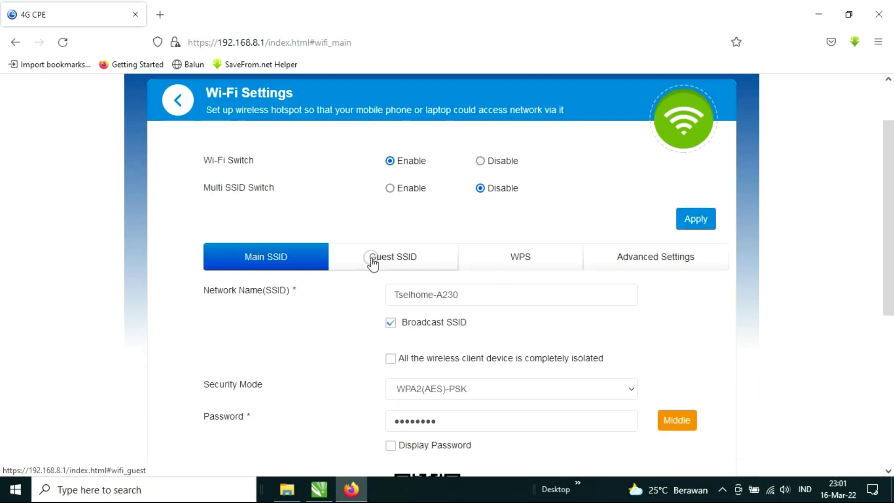
pyautogui.click(483, 297)
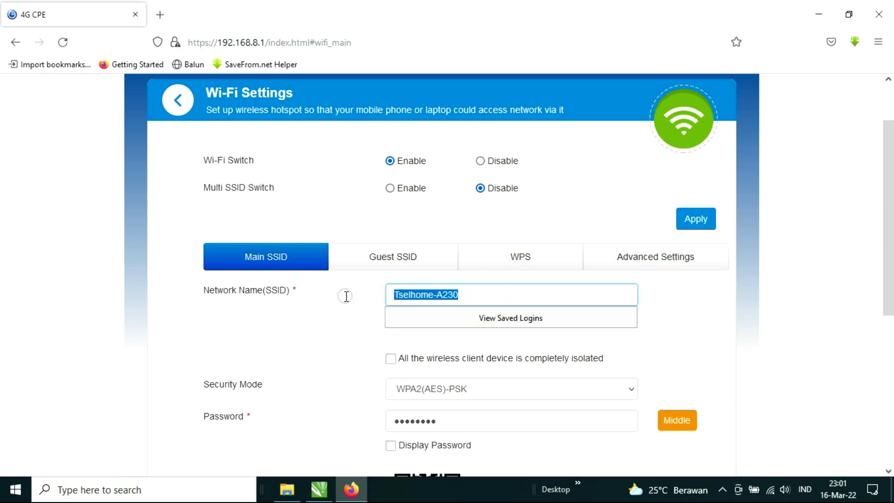
pyautogui.click(318, 308)
pyautogui.scroll(-4, 393, 325)
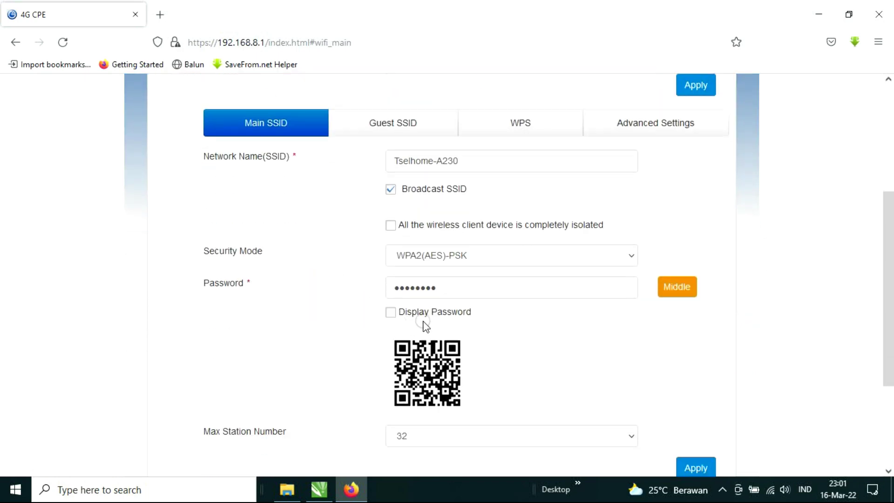
pyautogui.doubleClick(450, 288)
pyautogui.click(306, 269)
pyautogui.scroll(4, 353, 297)
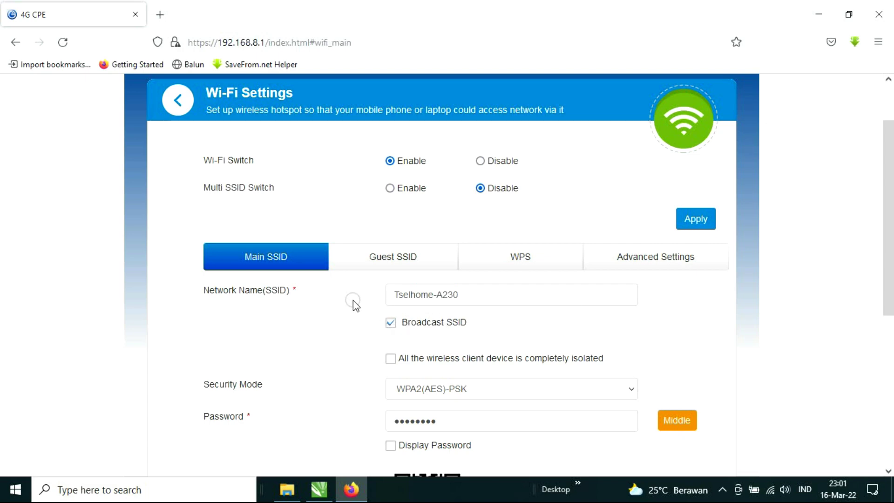
# View the guest SSID settings, and select the PIN method in the WPS settings without applying it.
pyautogui.click(387, 265)
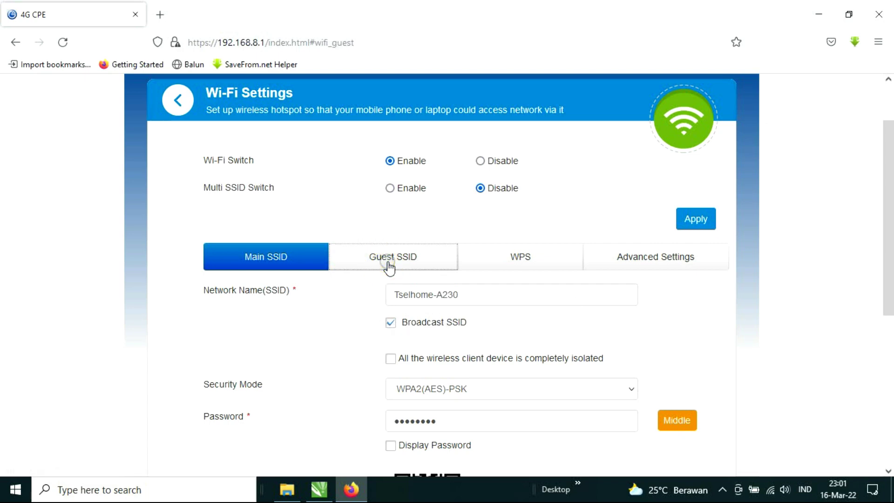
pyautogui.scroll(-1, 393, 273)
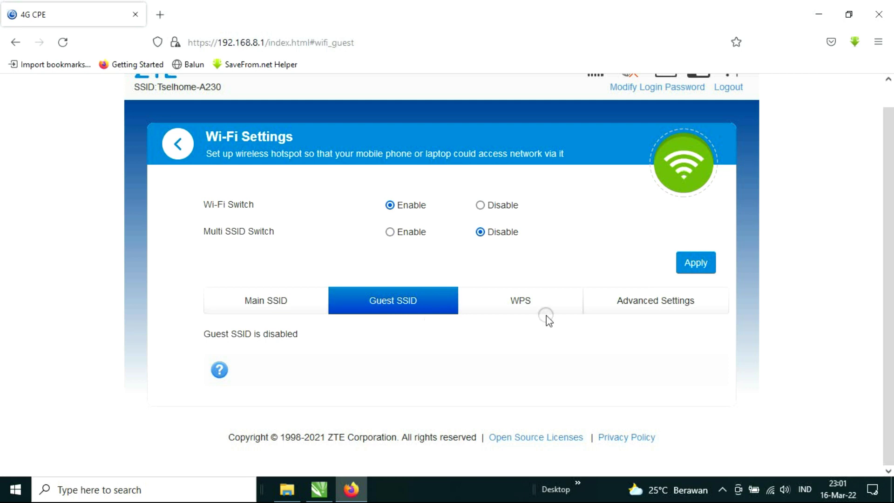
pyautogui.click(535, 309)
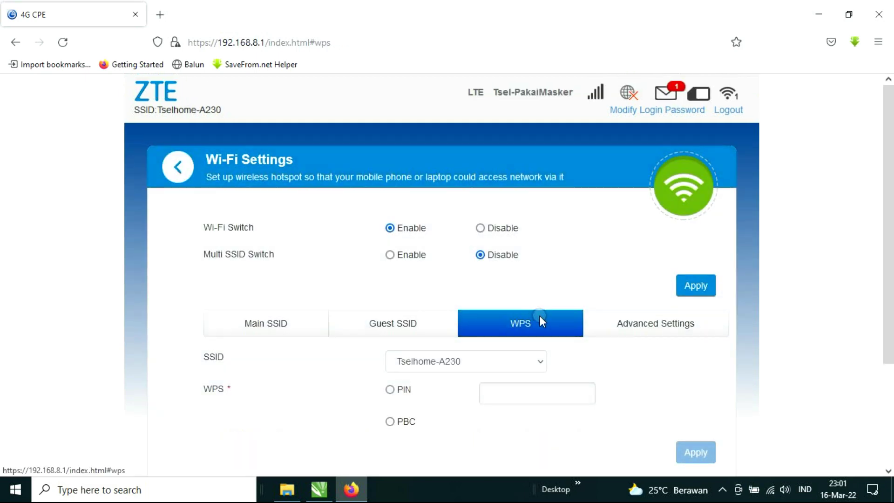
pyautogui.scroll(-2, 540, 317)
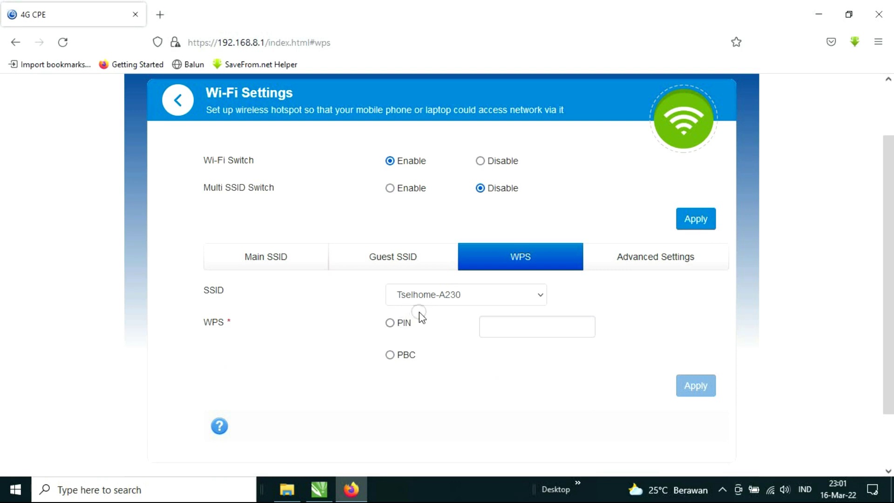
pyautogui.click(390, 323)
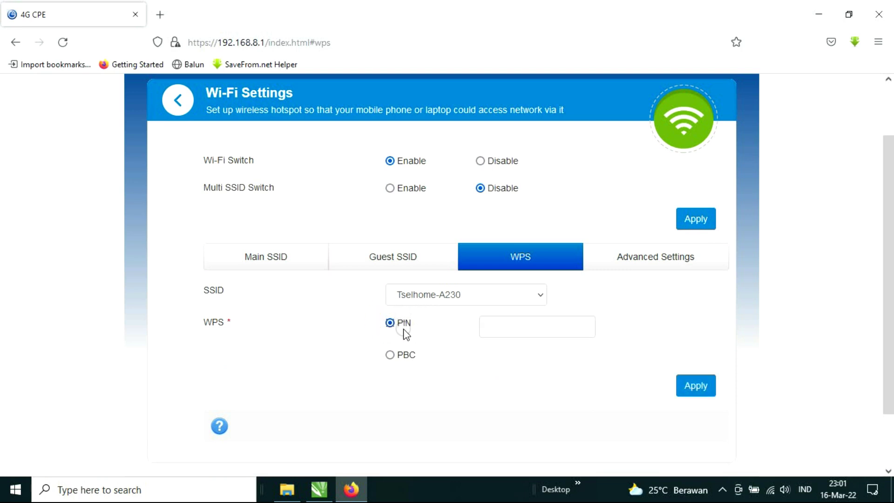
# Open the advanced Wi-Fi settings, try a channel bandwidth of 20MHz and set it back to 40MHz.
pyautogui.click(652, 264)
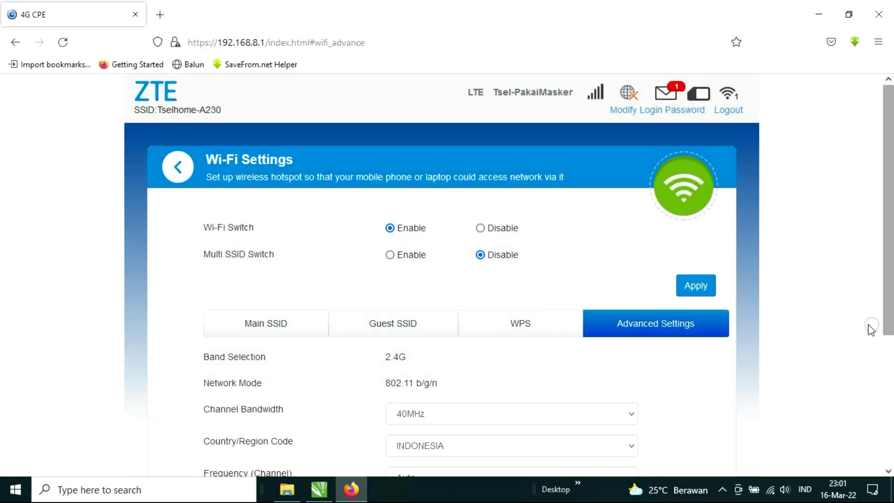
pyautogui.scroll(-3, 534, 305)
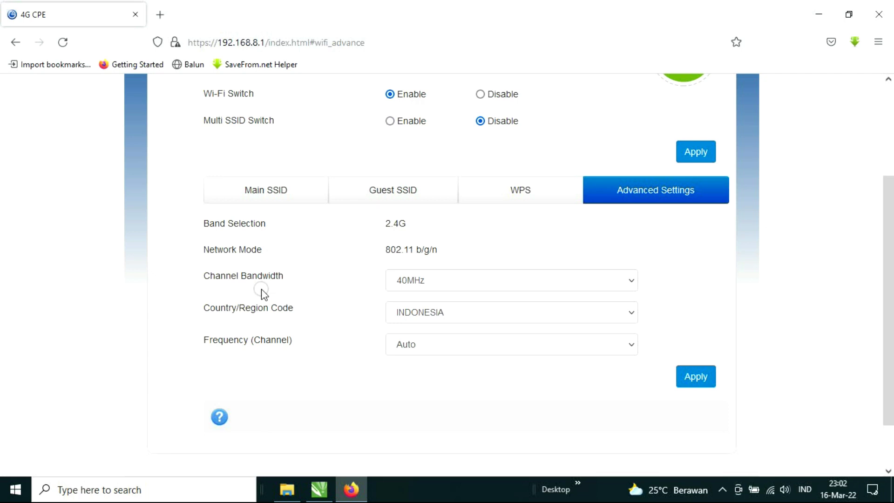
pyautogui.click(409, 281)
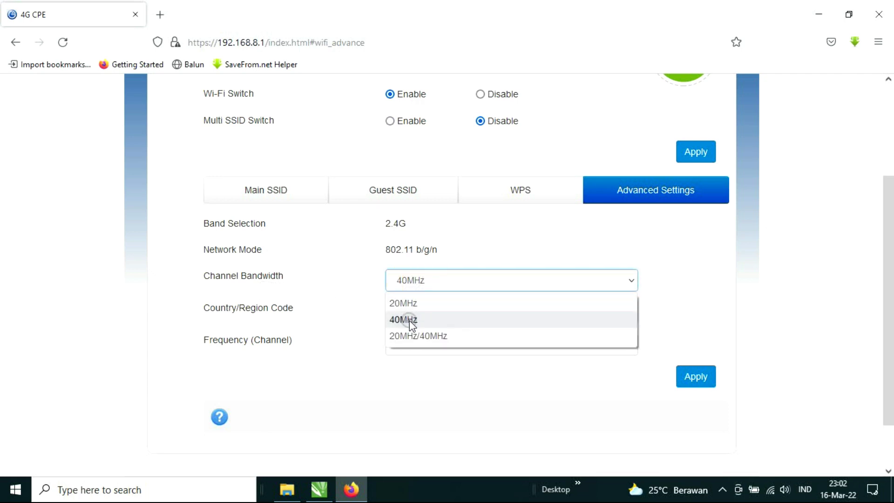
pyautogui.click(402, 303)
pyautogui.click(418, 288)
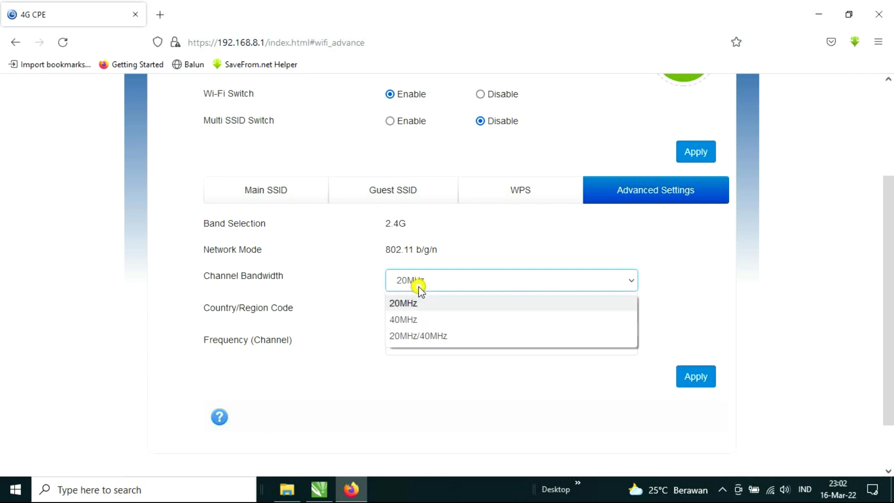
pyautogui.click(411, 320)
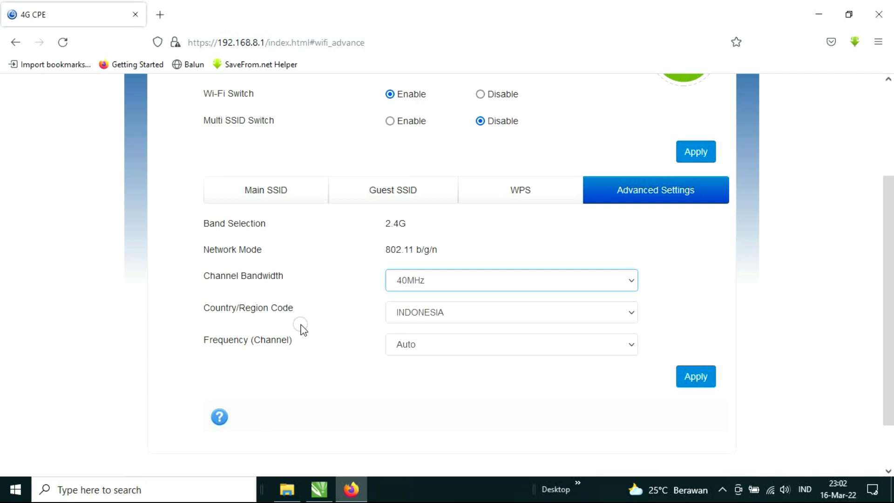
# Browse the country/region codes and frequency channel options in the advanced Wi-Fi settings, keeping INDONESIA.
pyautogui.click(437, 313)
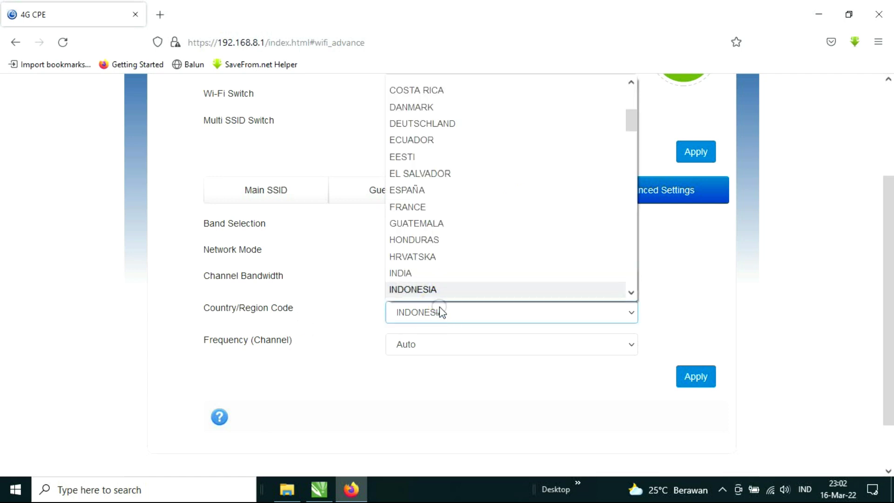
pyautogui.scroll(4, 445, 262)
pyautogui.scroll(-15, 450, 264)
pyautogui.scroll(6, 450, 261)
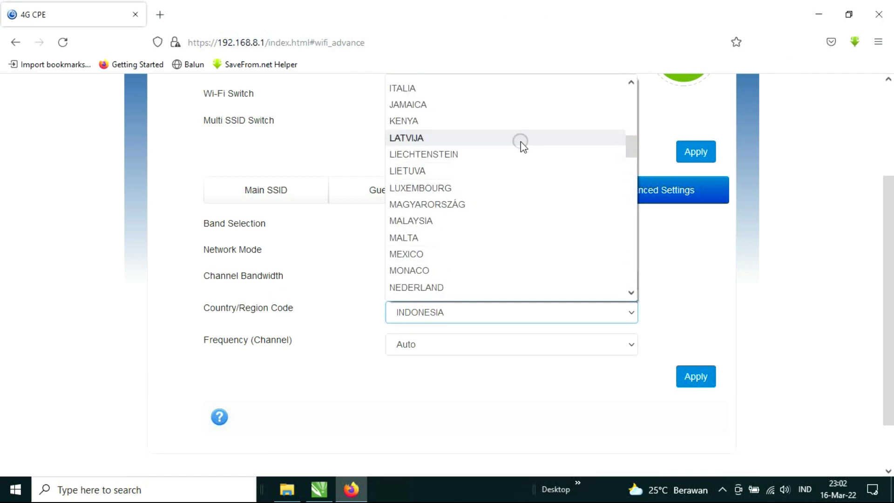
pyautogui.scroll(-1, 400, 294)
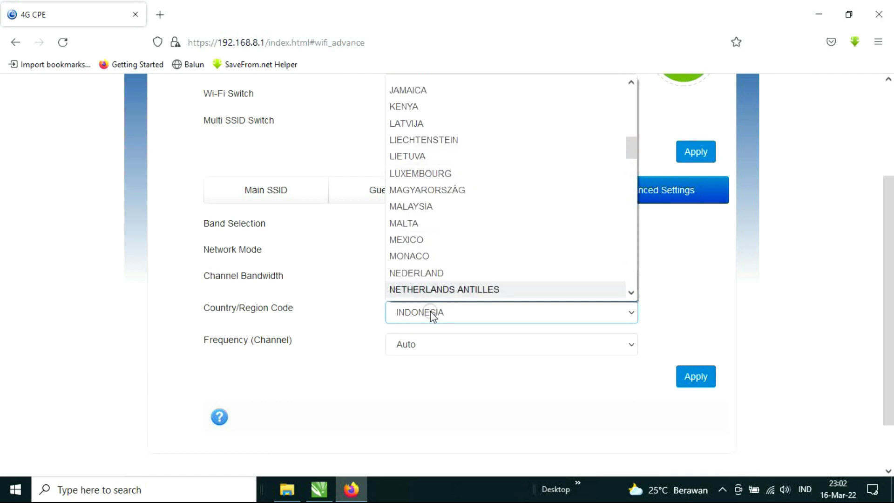
pyautogui.click(367, 313)
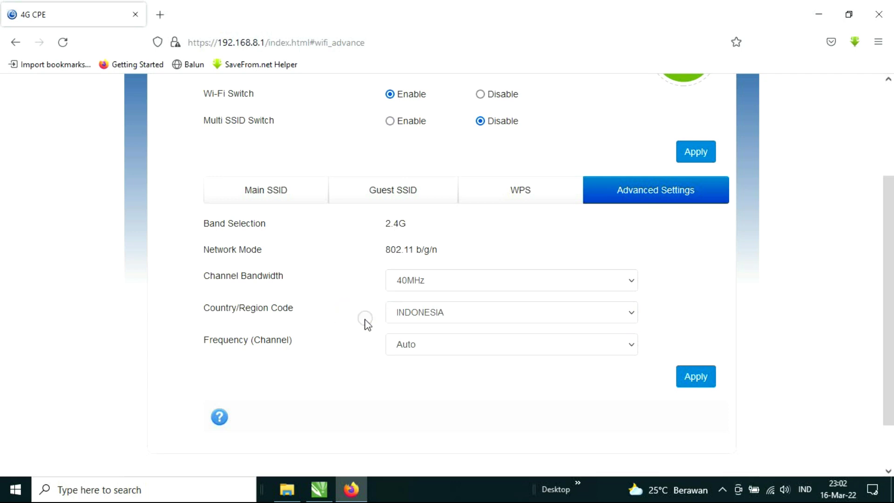
pyautogui.click(401, 346)
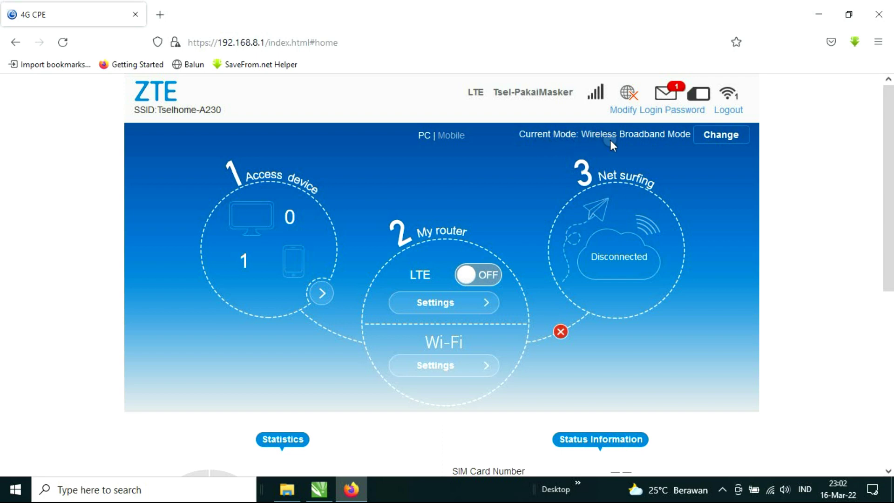
# Change the router's operating mode from the home page to Automatic and apply it.
pyautogui.click(721, 134)
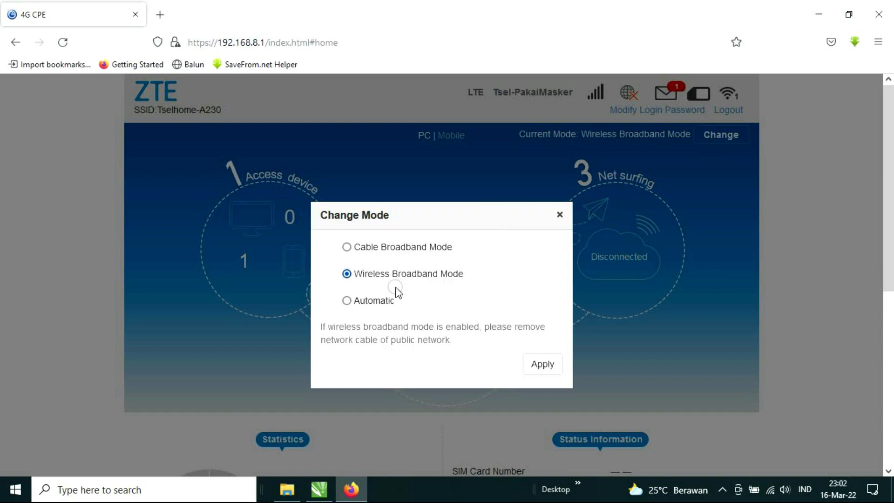
pyautogui.click(347, 301)
pyautogui.click(347, 247)
pyautogui.click(396, 256)
pyautogui.click(353, 278)
pyautogui.click(349, 275)
pyautogui.click(348, 301)
pyautogui.click(545, 365)
pyautogui.click(523, 285)
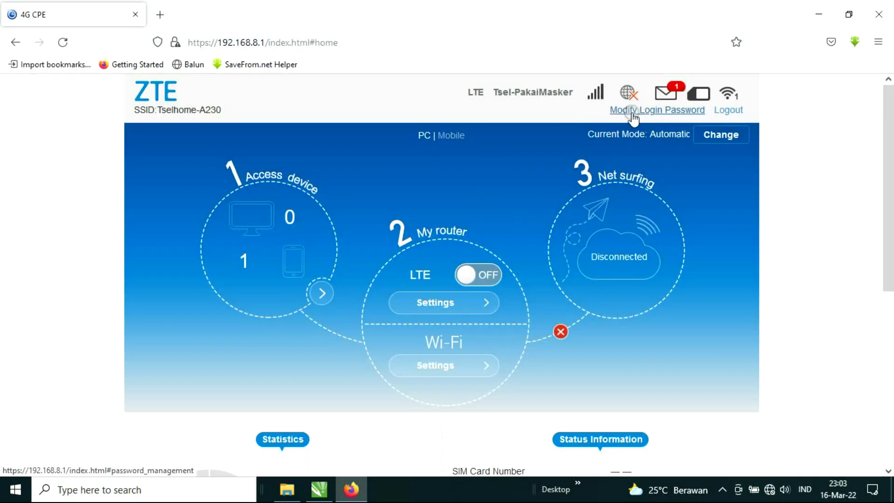
# Try to open the login password page and check the computer's available Wi-Fi networks.
pyautogui.click(673, 115)
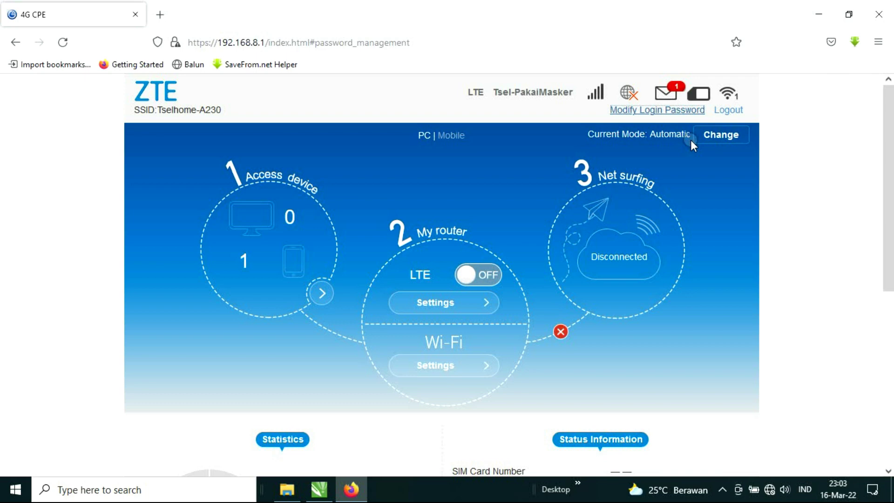
pyautogui.click(773, 490)
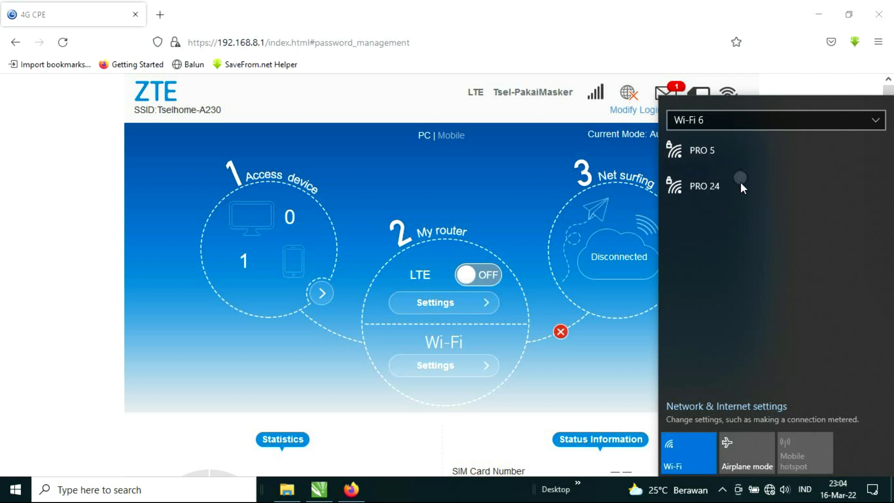
pyautogui.click(561, 199)
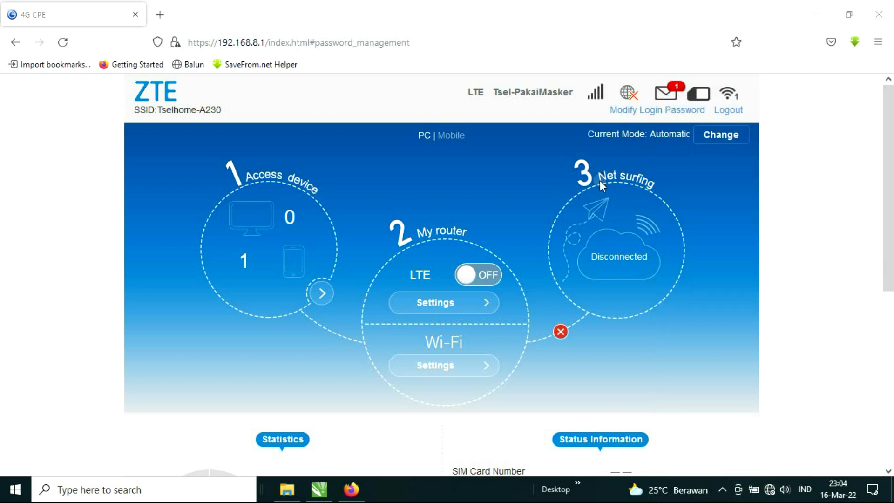
pyautogui.click(658, 115)
# Switch on the router's LTE connection.
pyautogui.click(494, 274)
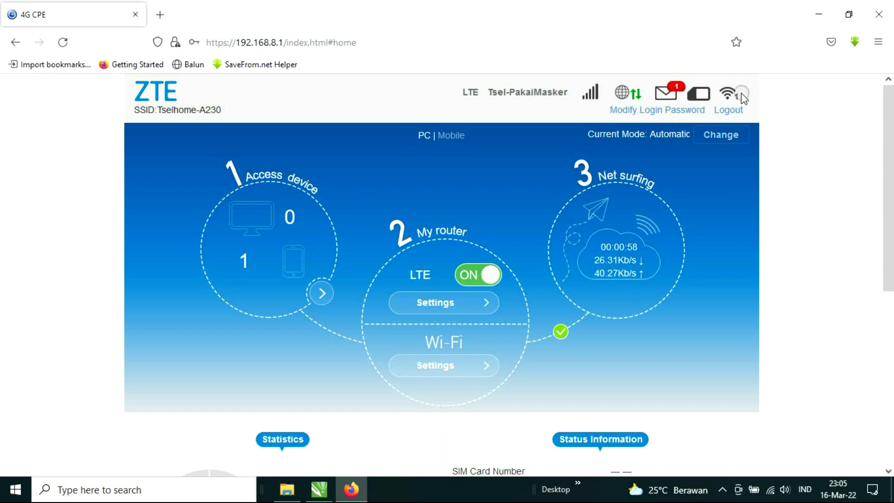
# View the login password page, dismissing the SMS notification, and return to the home page.
pyautogui.click(676, 112)
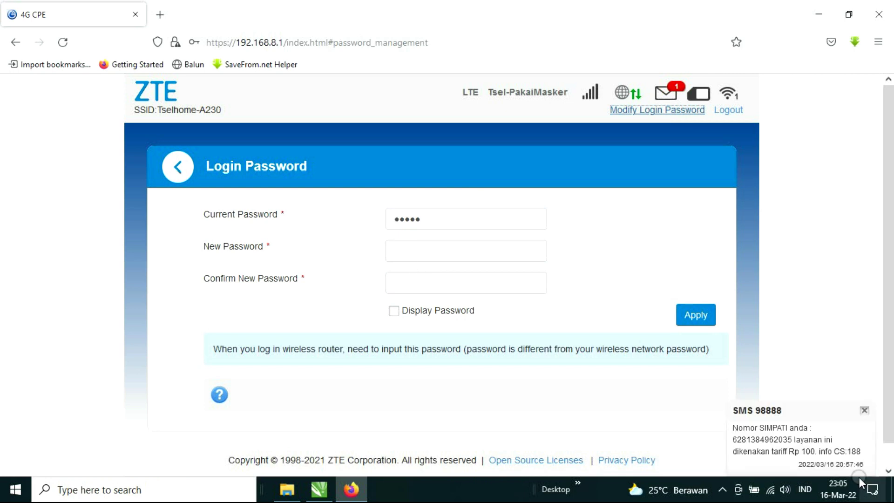
pyautogui.click(866, 410)
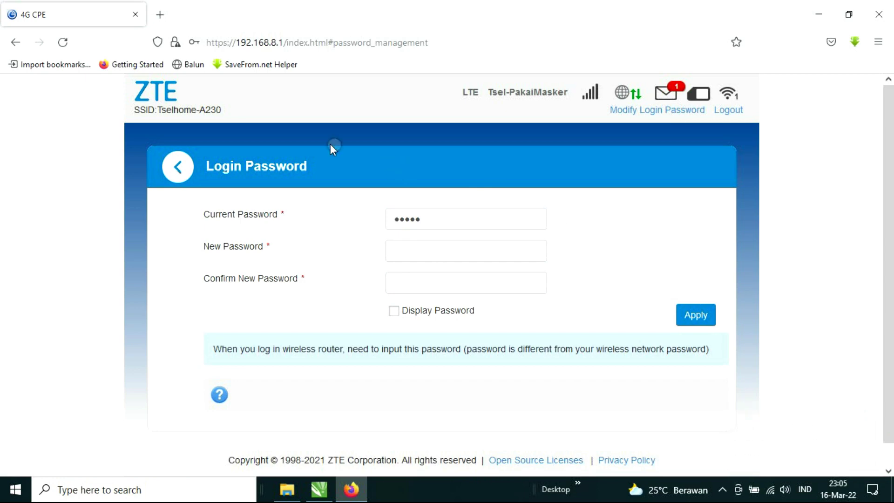
pyautogui.click(183, 173)
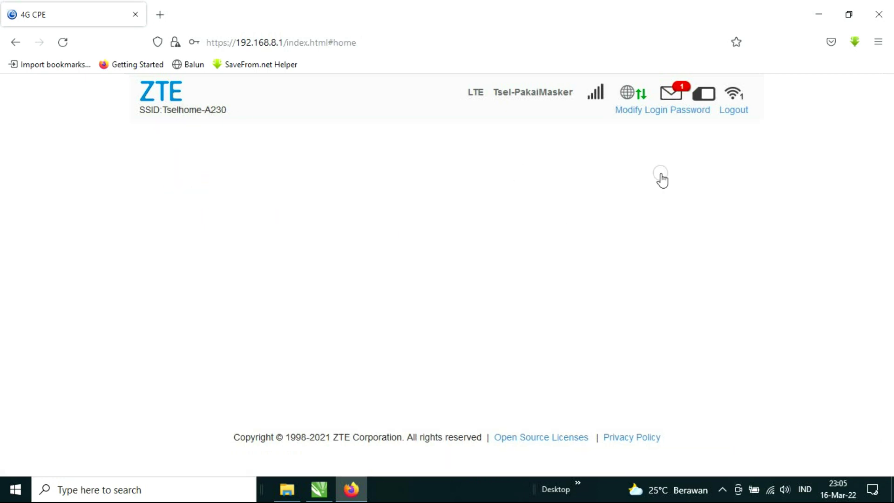